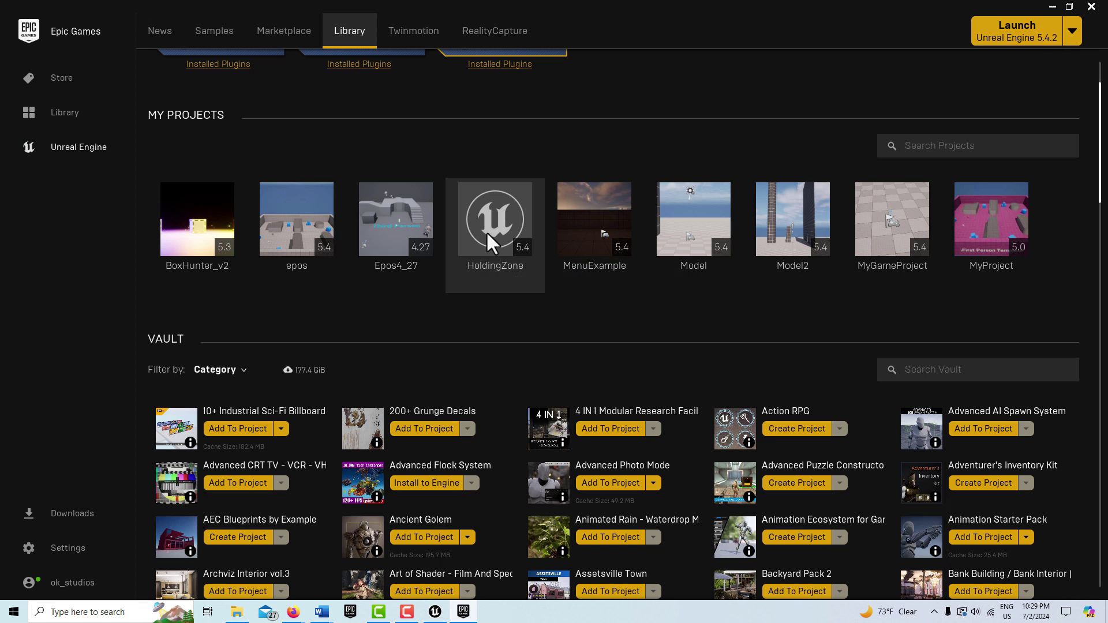
- Create a project named Model4 from the Lyra Starter Game in the vault
{"action": "mouse_move", "coordinate": [479, 240]}
{"action": "scroll", "coordinate": [509, 322], "scroll_direction": "down", "scroll_amount": 5}
{"action": "scroll", "coordinate": [510, 341], "scroll_direction": "down", "scroll_amount": 8}
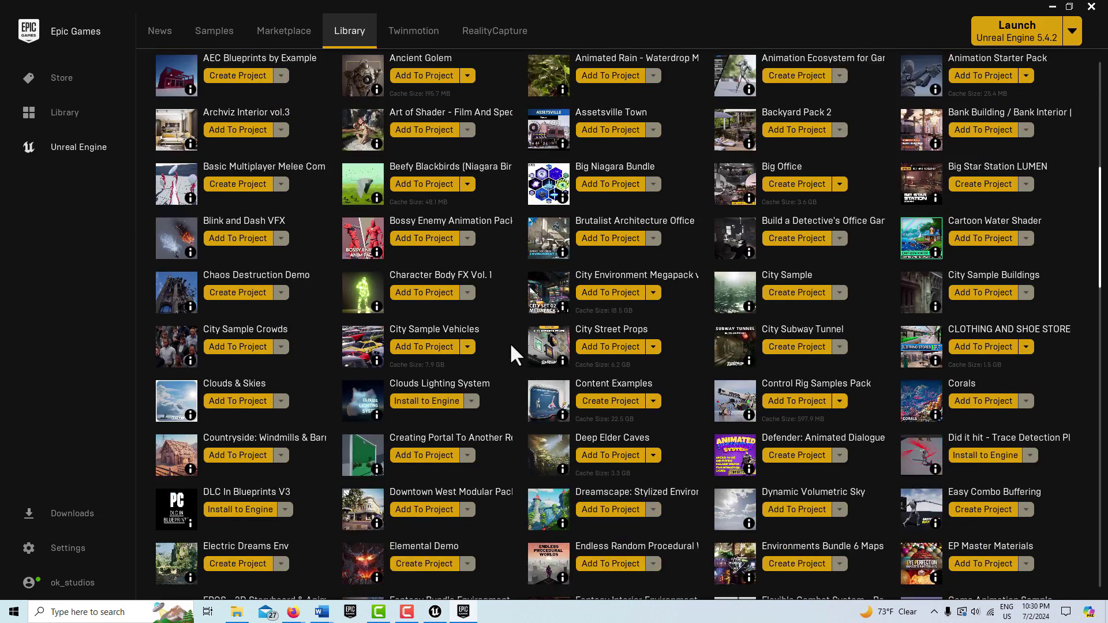
{"action": "scroll", "coordinate": [511, 383], "scroll_direction": "down", "scroll_amount": 3}
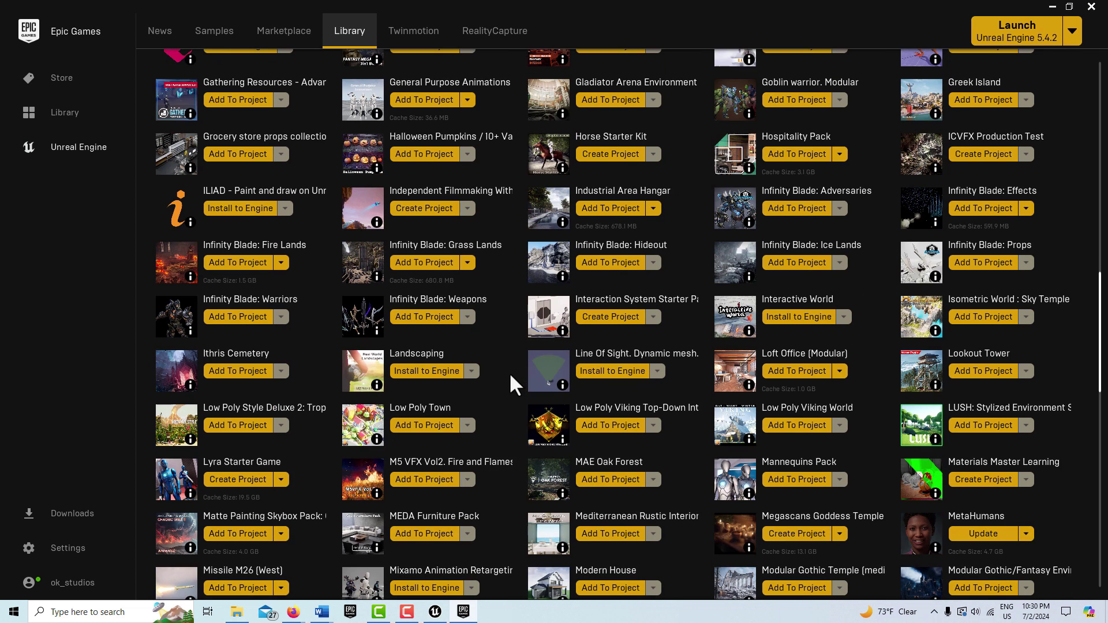
{"action": "left_click", "coordinate": [264, 484]}
{"action": "left_click_drag", "start_coordinate": [517, 270], "coordinate": [193, 287]}
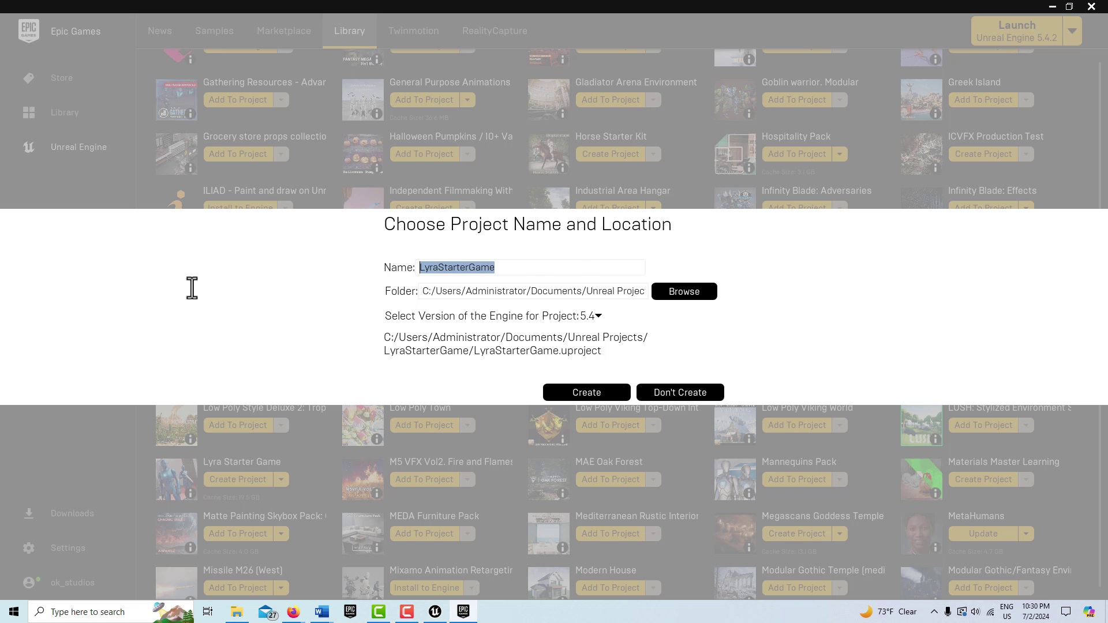
{"action": "type", "text": "Model4"}
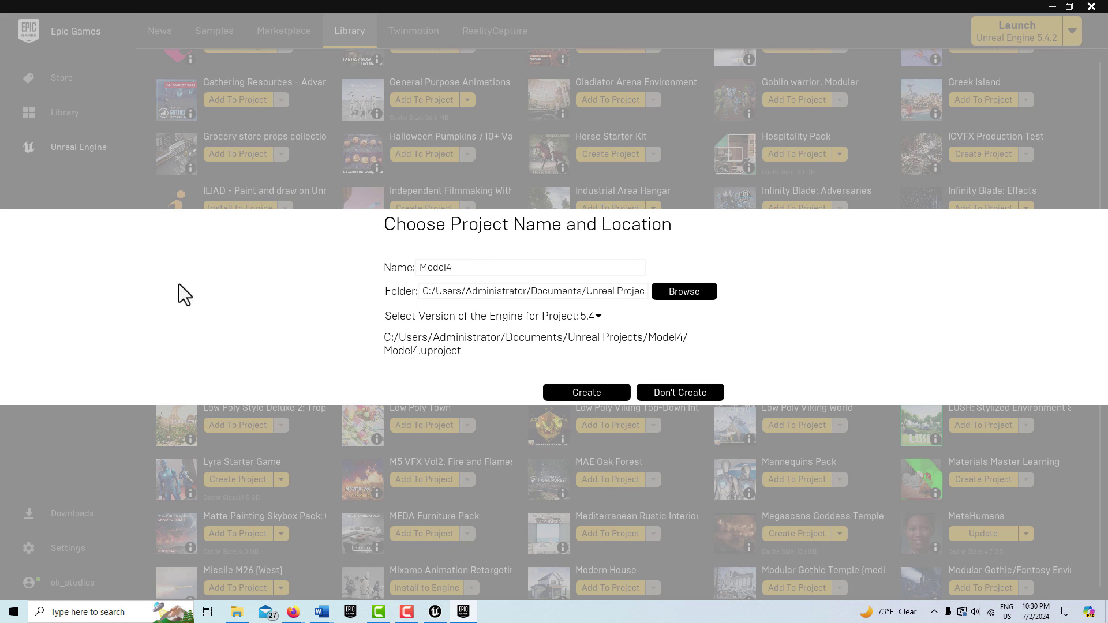
{"action": "left_click", "coordinate": [607, 391]}
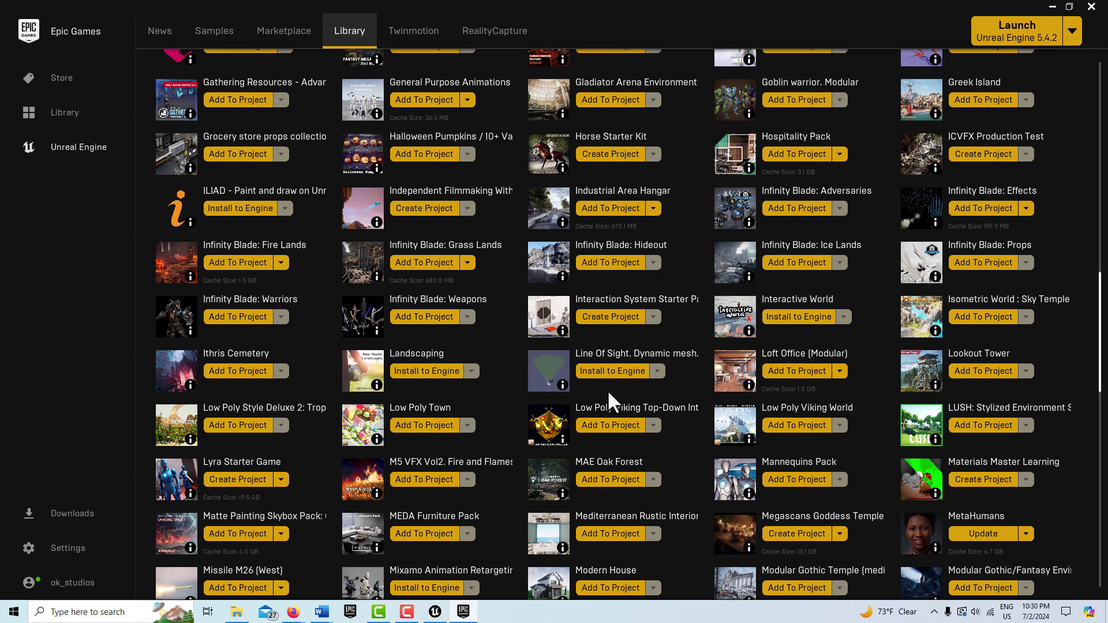
- Open the Model4 project in Unreal Editor and display its content folders
{"action": "scroll", "coordinate": [718, 410], "scroll_direction": "up", "scroll_amount": 15}
{"action": "double_click", "coordinate": [912, 345]}
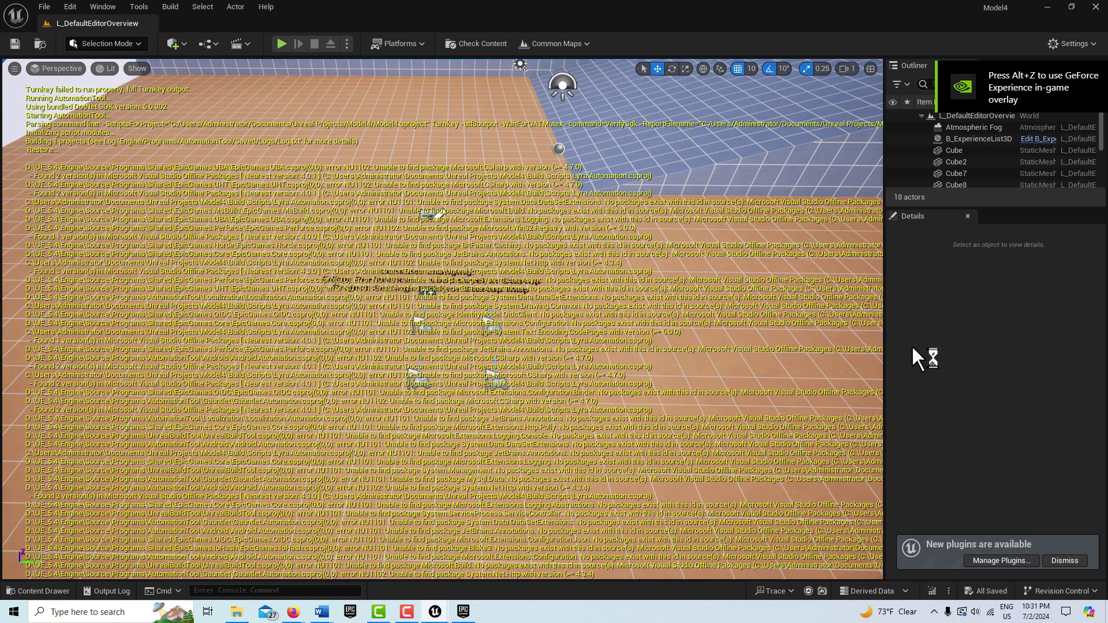
{"action": "left_click", "coordinate": [29, 592]}
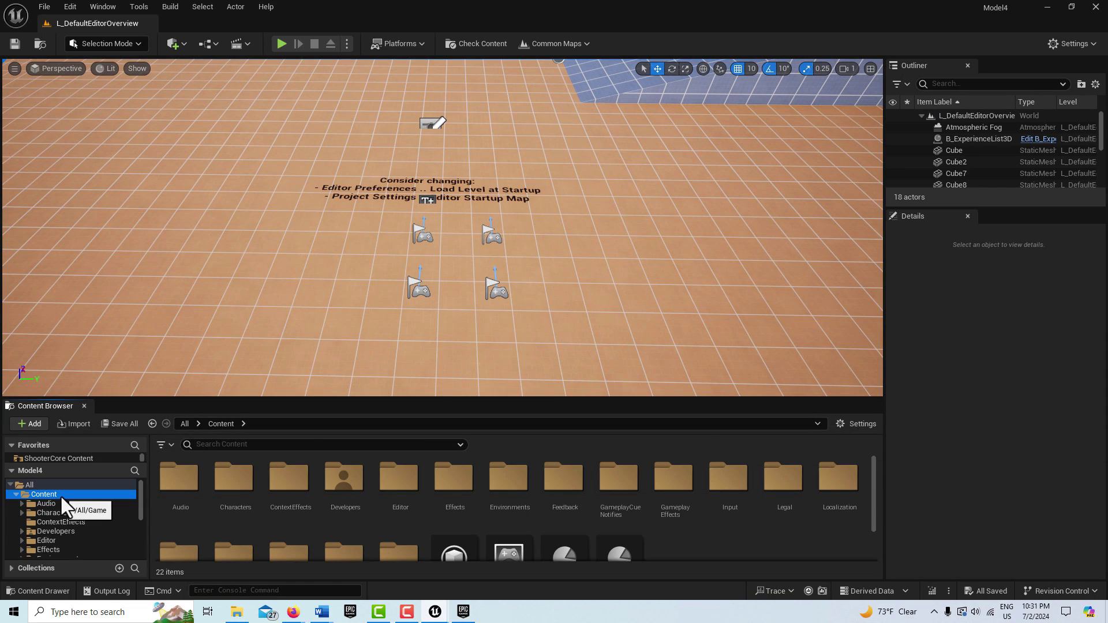
- Create a new level from the Basic template
{"action": "left_click", "coordinate": [45, 6]}
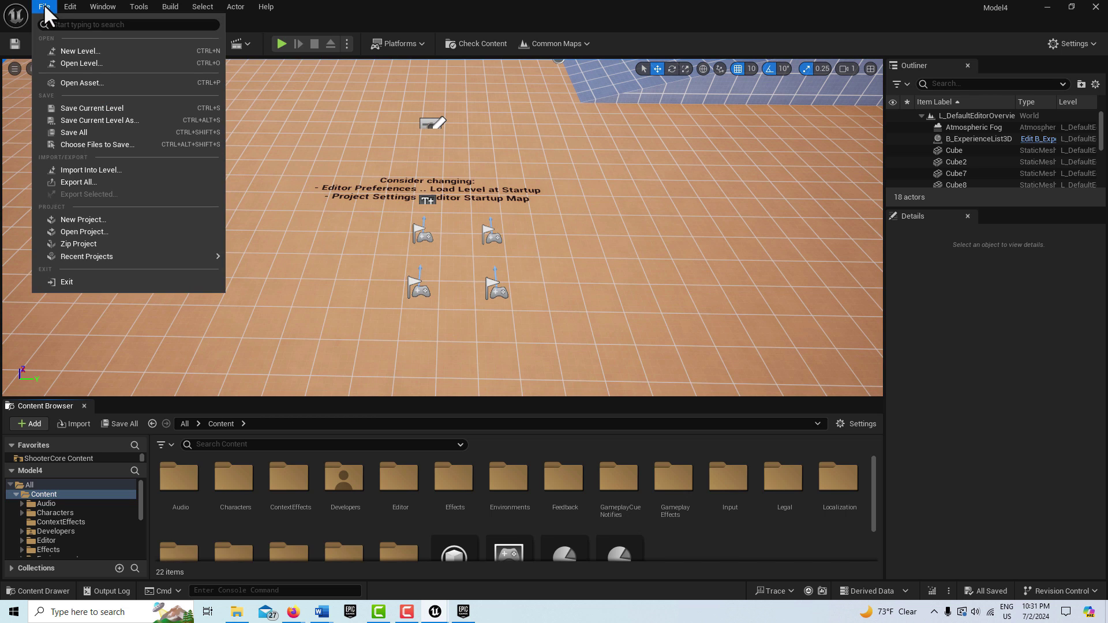
{"action": "left_click", "coordinate": [75, 50]}
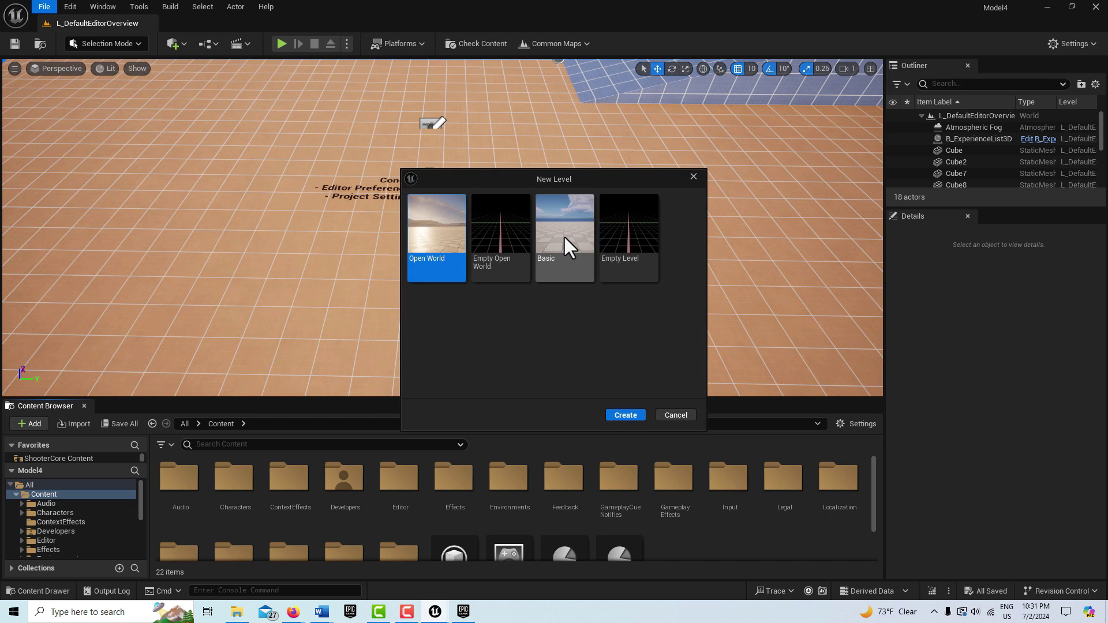
{"action": "left_click", "coordinate": [564, 237]}
{"action": "left_click", "coordinate": [628, 413]}
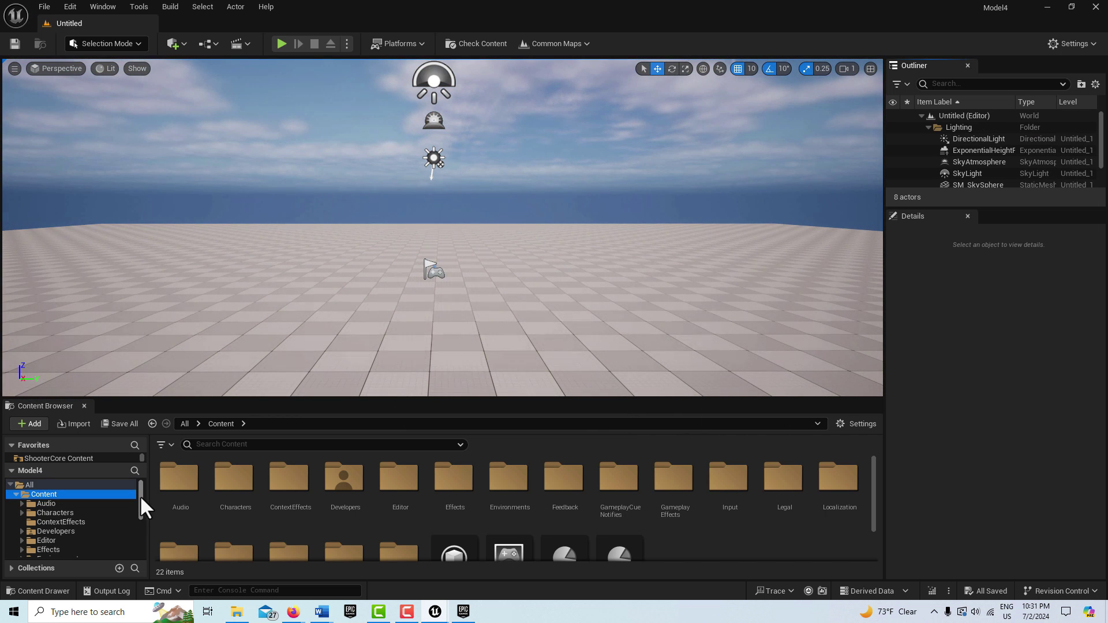
- Show the contents of the Tools folder and enlarge the content browser to fit all its assets
{"action": "left_click_drag", "start_coordinate": [140, 496], "coordinate": [133, 520]}
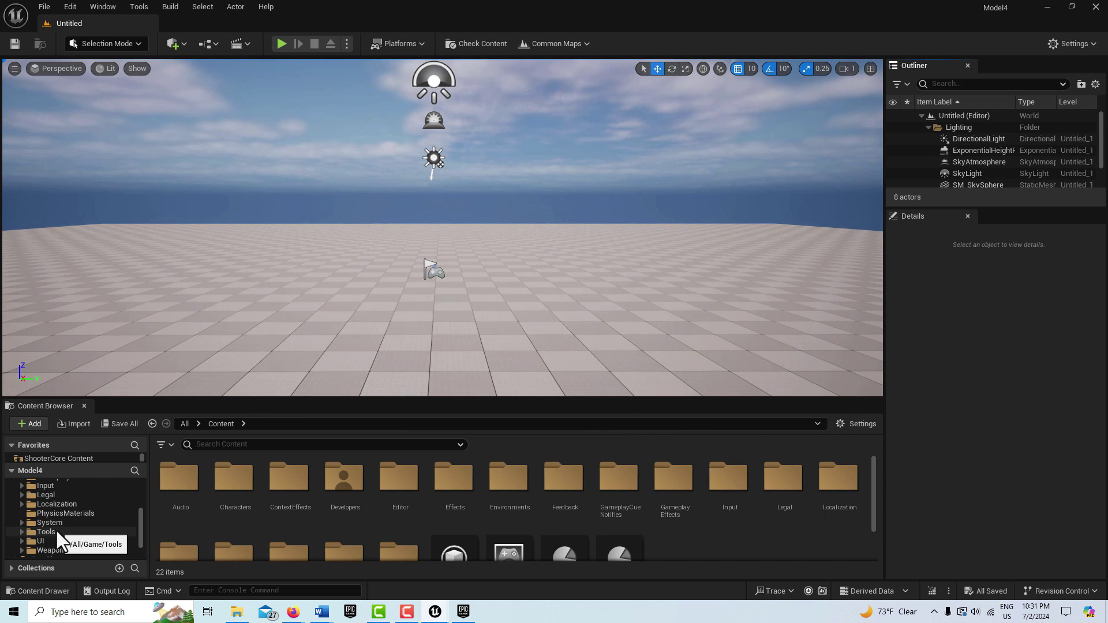
{"action": "left_click", "coordinate": [57, 531]}
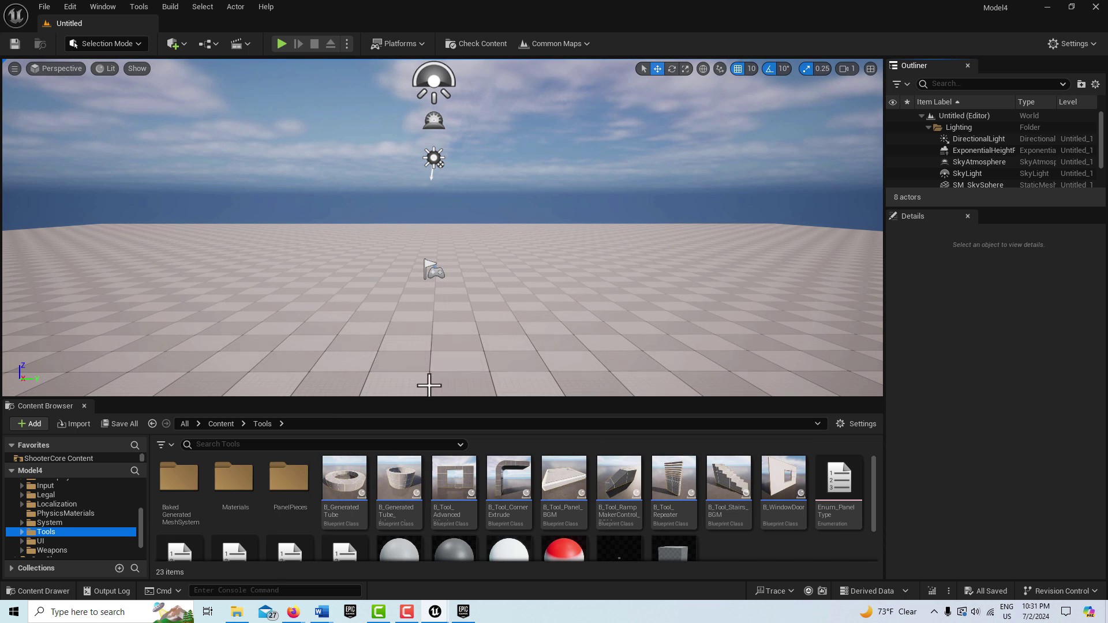
{"action": "left_click_drag", "start_coordinate": [442, 398], "coordinate": [446, 335]}
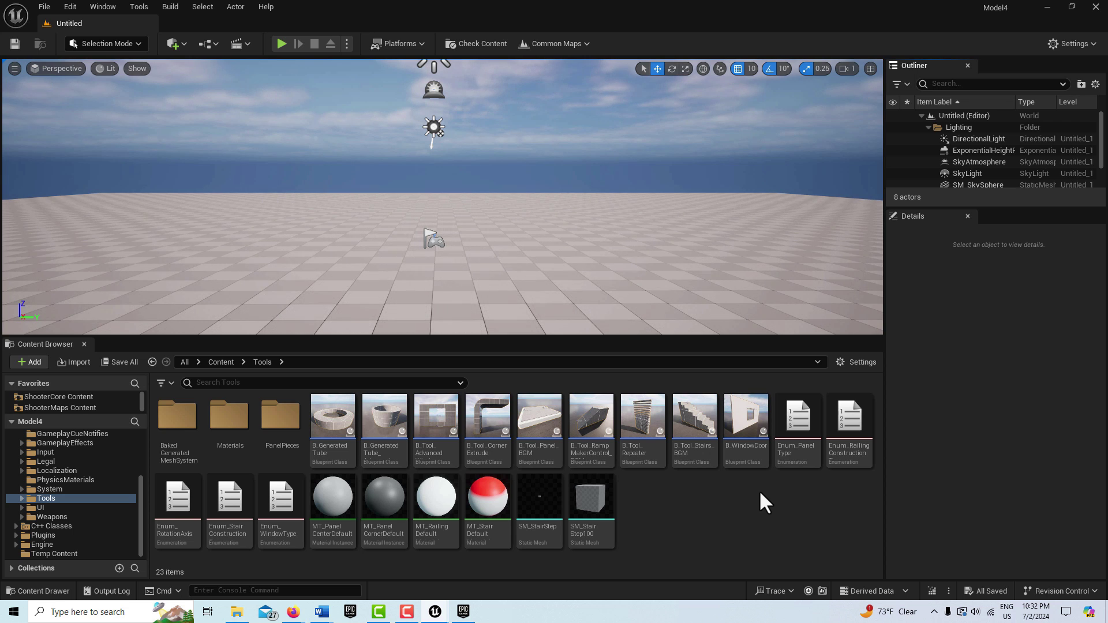
- Place a B_Tool_AdvancedWindow actor on the floor and expand its Wall and Opening settings
{"action": "mouse_move", "coordinate": [684, 425]}
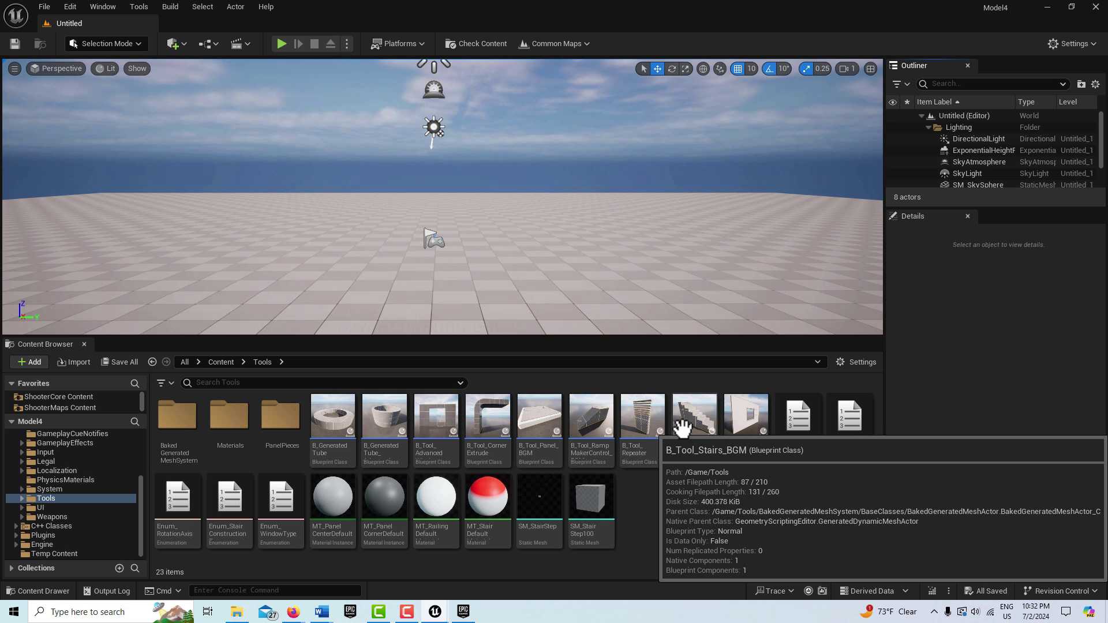
{"action": "left_click_drag", "start_coordinate": [435, 418], "coordinate": [319, 229]}
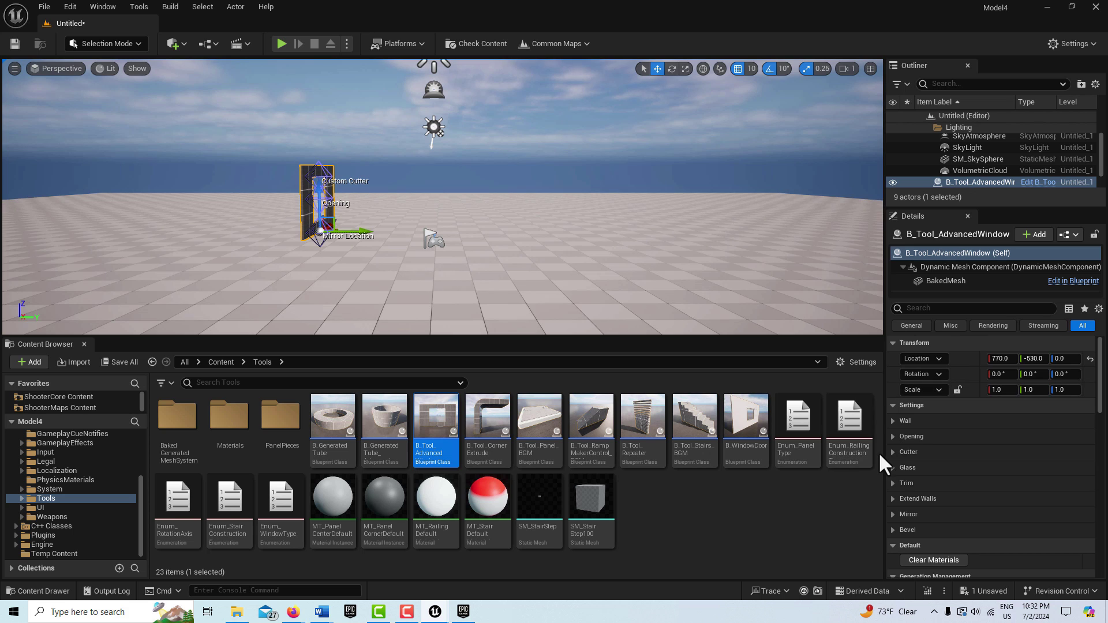
{"action": "left_click", "coordinate": [893, 420]}
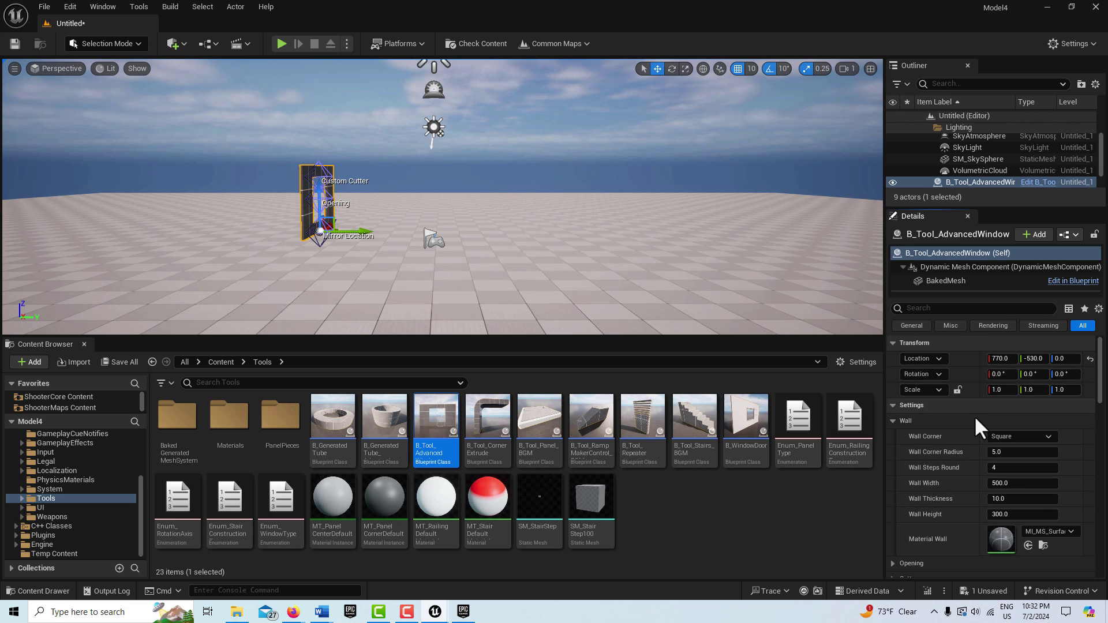
{"action": "scroll", "coordinate": [974, 415], "scroll_direction": "down", "scroll_amount": 3}
{"action": "left_click", "coordinate": [888, 510]}
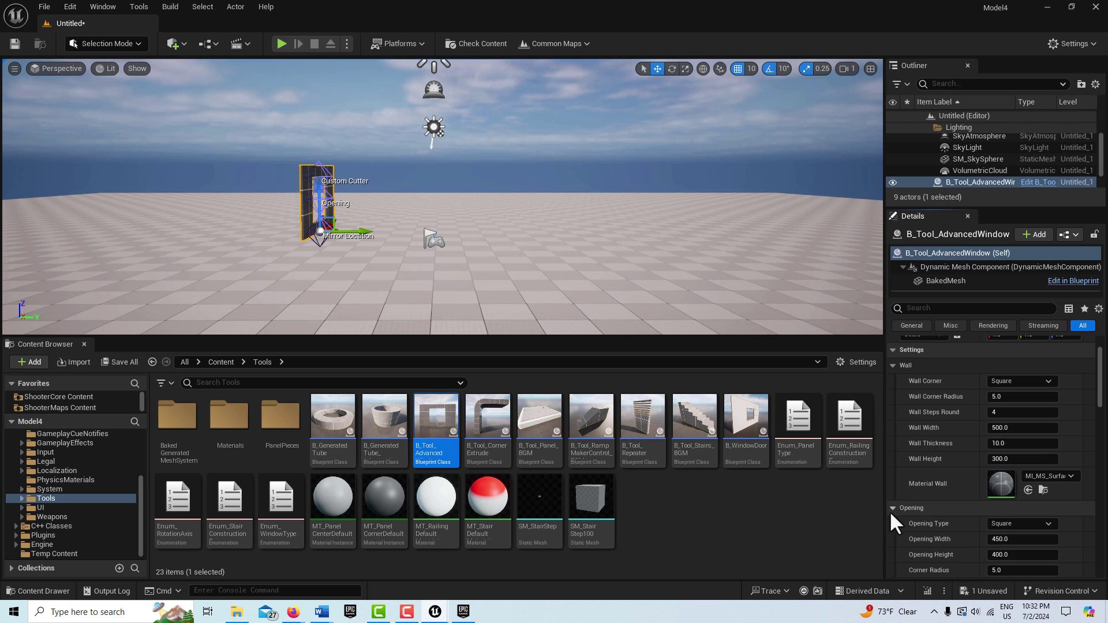
{"action": "scroll", "coordinate": [1086, 528], "scroll_direction": "down", "scroll_amount": 3}
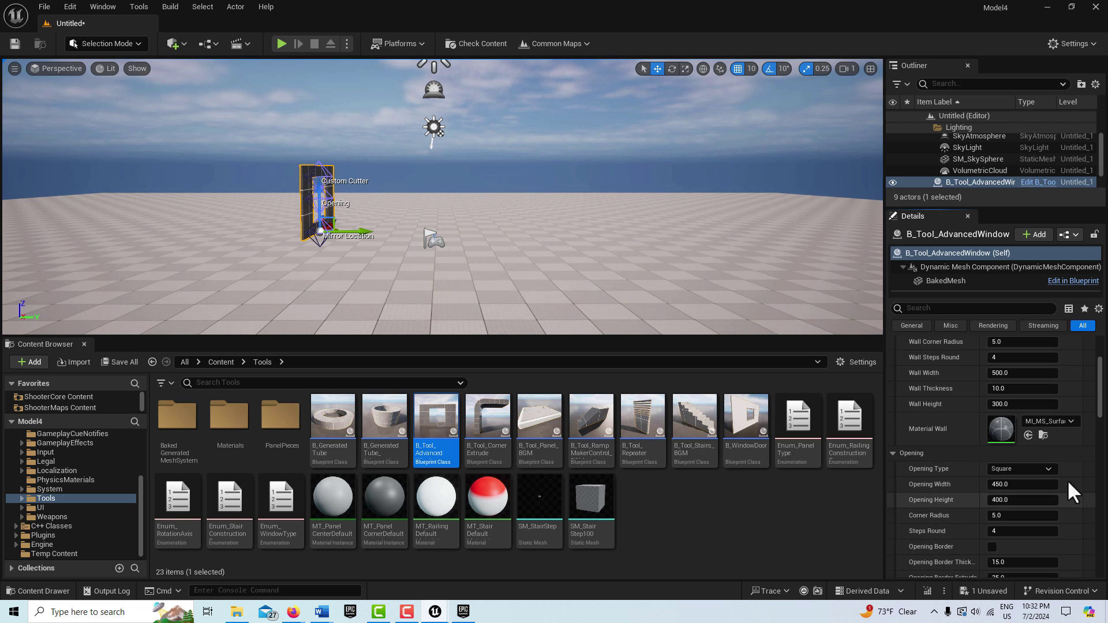
- Set the wall corner to Round, the wall width to about 2273 and the wall height to about 2151
{"action": "scroll", "coordinate": [1051, 413], "scroll_direction": "up", "scroll_amount": 4}
{"action": "left_click", "coordinate": [1050, 400]}
{"action": "left_click", "coordinate": [1022, 423]}
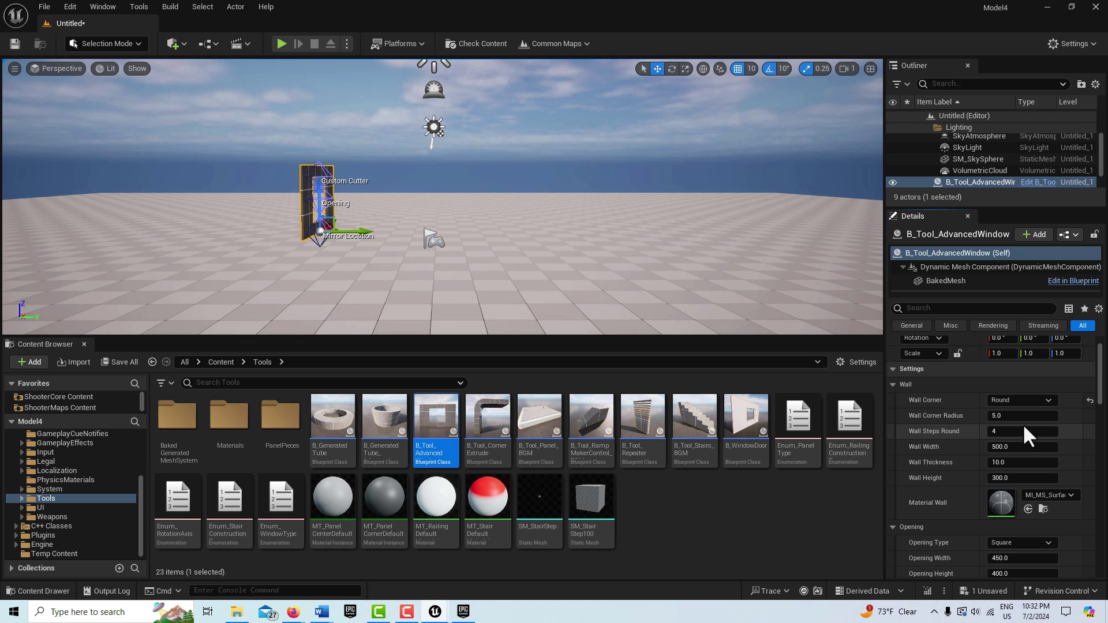
{"action": "left_click_drag", "start_coordinate": [1023, 446], "coordinate": [1071, 446]}
{"action": "left_click_drag", "start_coordinate": [1004, 478], "coordinate": [1061, 477]}
- Set the wall's opening height to about 635 and lower the opening to the floor using its handle
{"action": "right_click_drag", "start_coordinate": [581, 260], "coordinate": [664, 253]}
{"action": "scroll", "coordinate": [1006, 530], "scroll_direction": "down", "scroll_amount": 3}
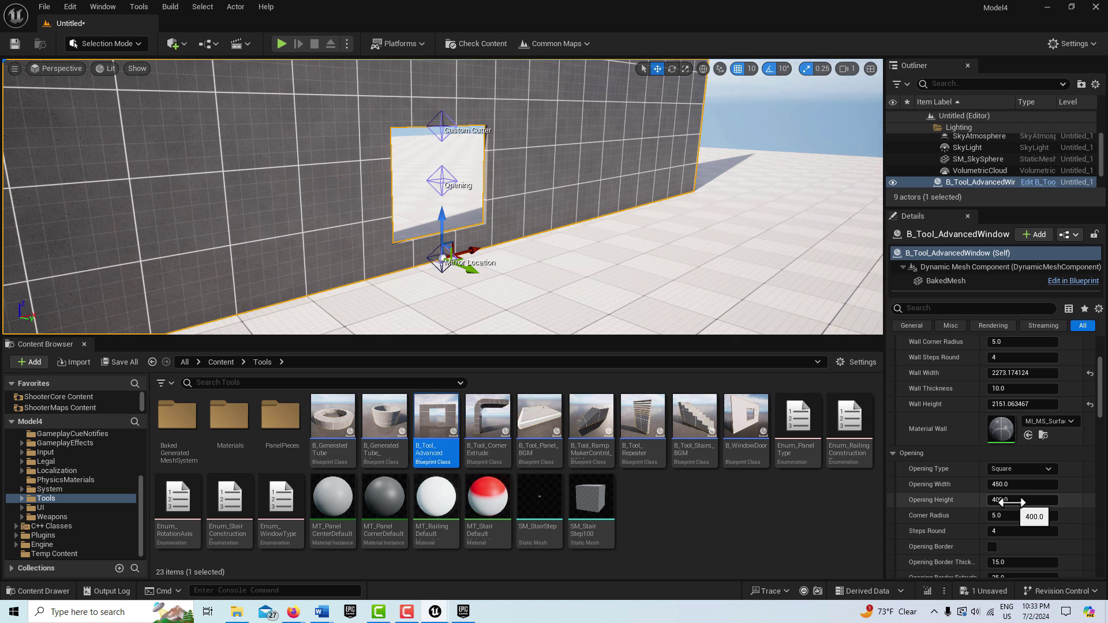
{"action": "left_click_drag", "start_coordinate": [1015, 500], "coordinate": [1045, 500]}
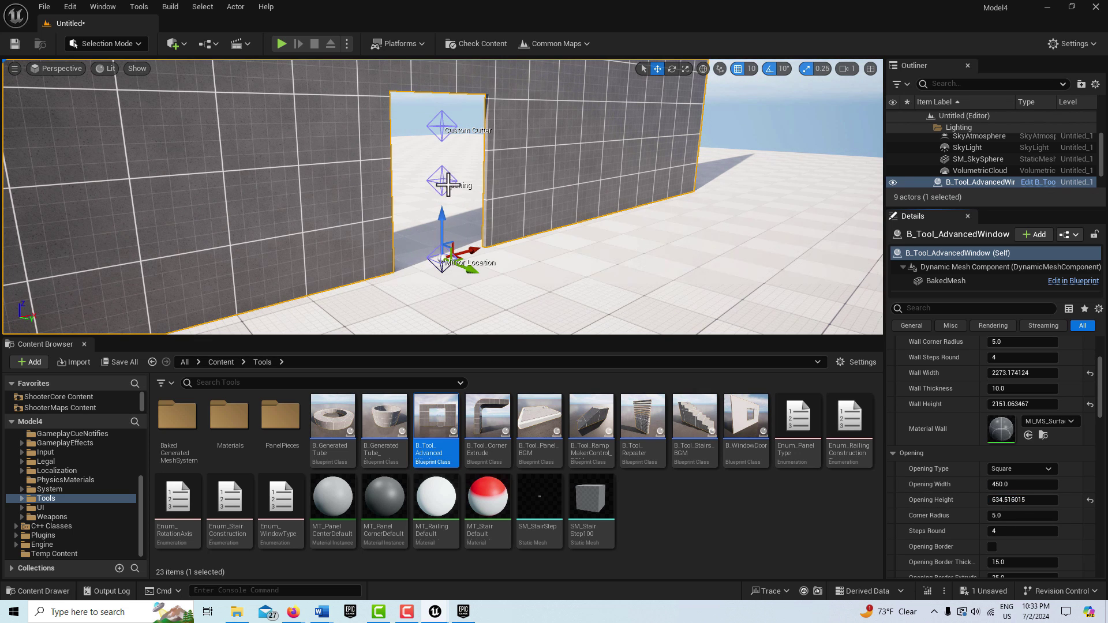
{"action": "left_click", "coordinate": [442, 180]}
{"action": "left_click_drag", "start_coordinate": [442, 181], "coordinate": [455, 237]}
{"action": "key", "text": "s"}
{"action": "right_click_drag", "start_coordinate": [455, 237], "coordinate": [551, 249]}
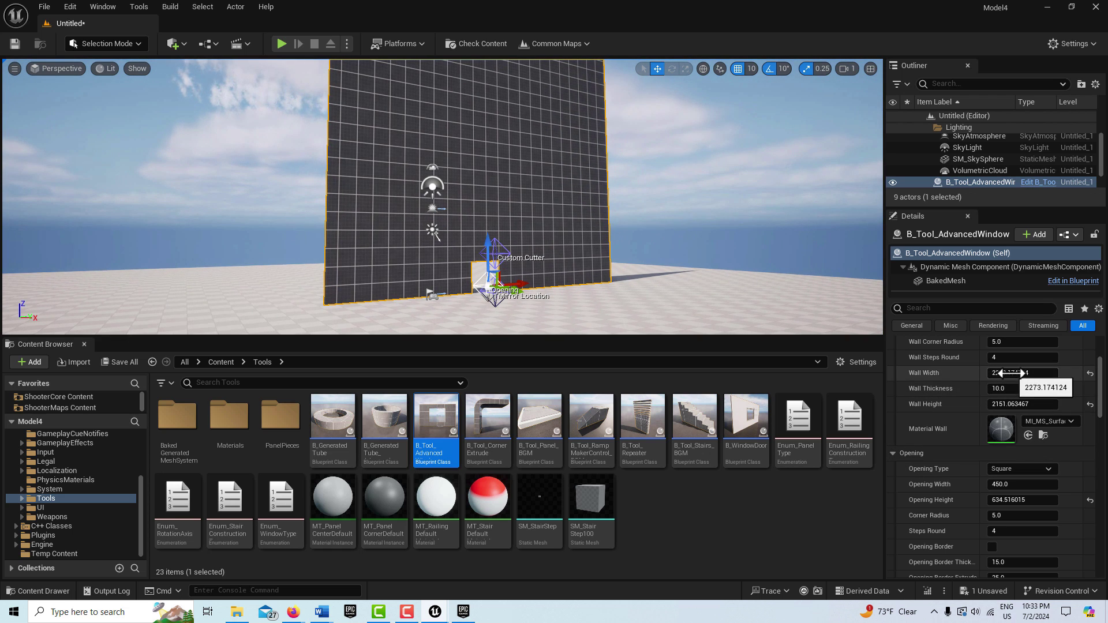
- Raise the wall height to about 9484
{"action": "left_click_drag", "start_coordinate": [1015, 404], "coordinate": [1081, 403]}
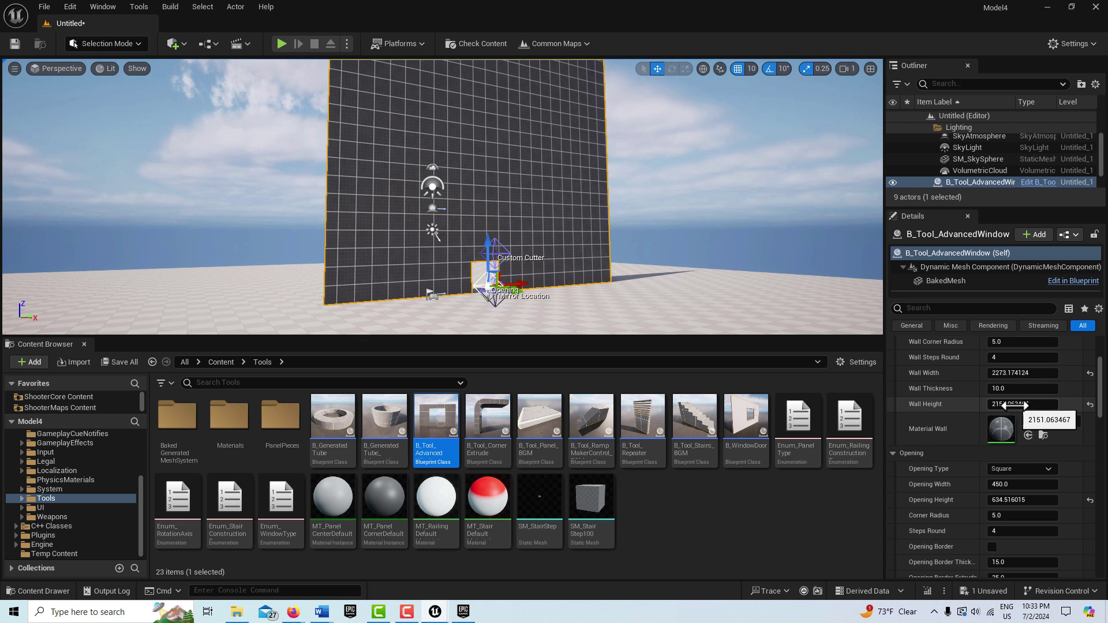
{"action": "right_click_drag", "start_coordinate": [679, 292], "coordinate": [764, 309]}
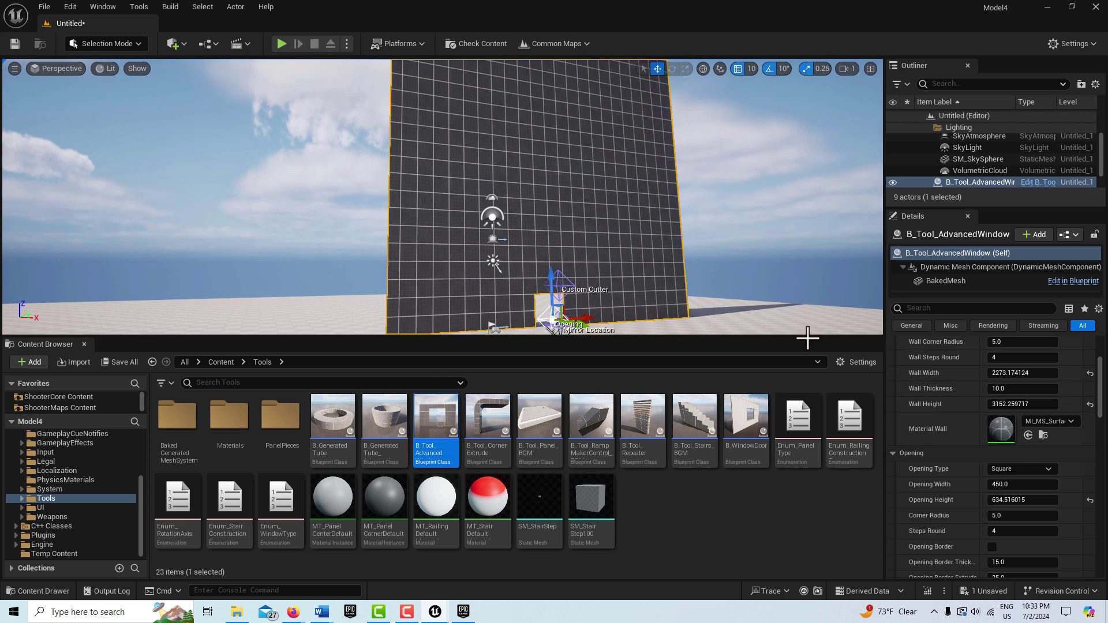
{"action": "left_click_drag", "start_coordinate": [1004, 403], "coordinate": [1073, 404]}
{"action": "right_click_drag", "start_coordinate": [614, 227], "coordinate": [606, 268]}
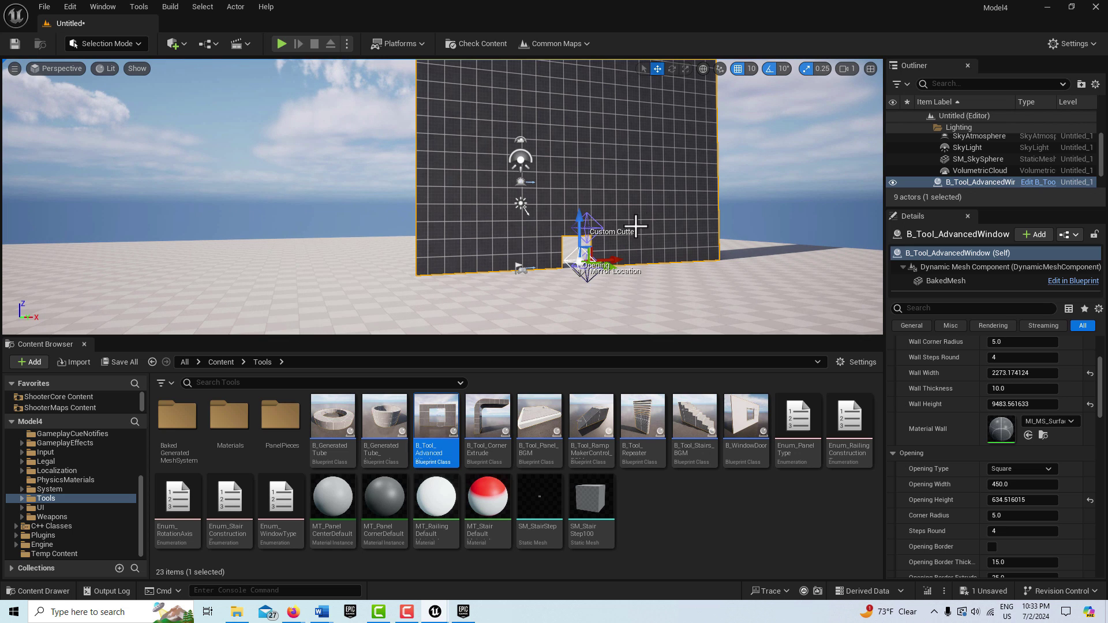
- Swap the advanced window wall to a static mesh through its scripted actor actions
{"action": "left_click", "coordinate": [612, 149]}
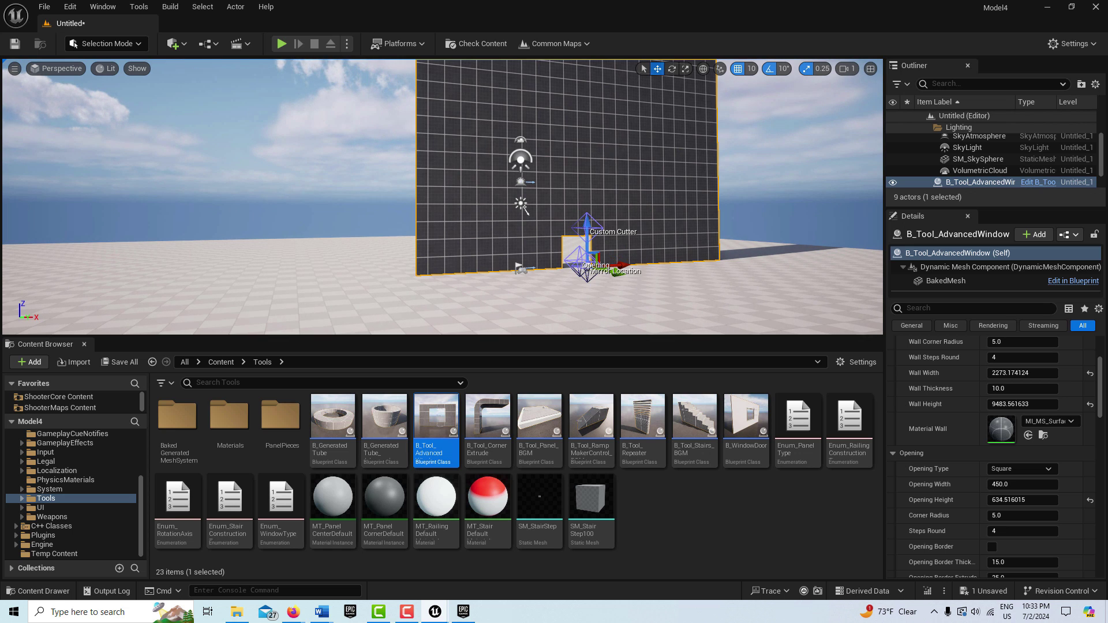
{"action": "right_click", "coordinate": [612, 148]}
{"action": "mouse_move", "coordinate": [688, 464]}
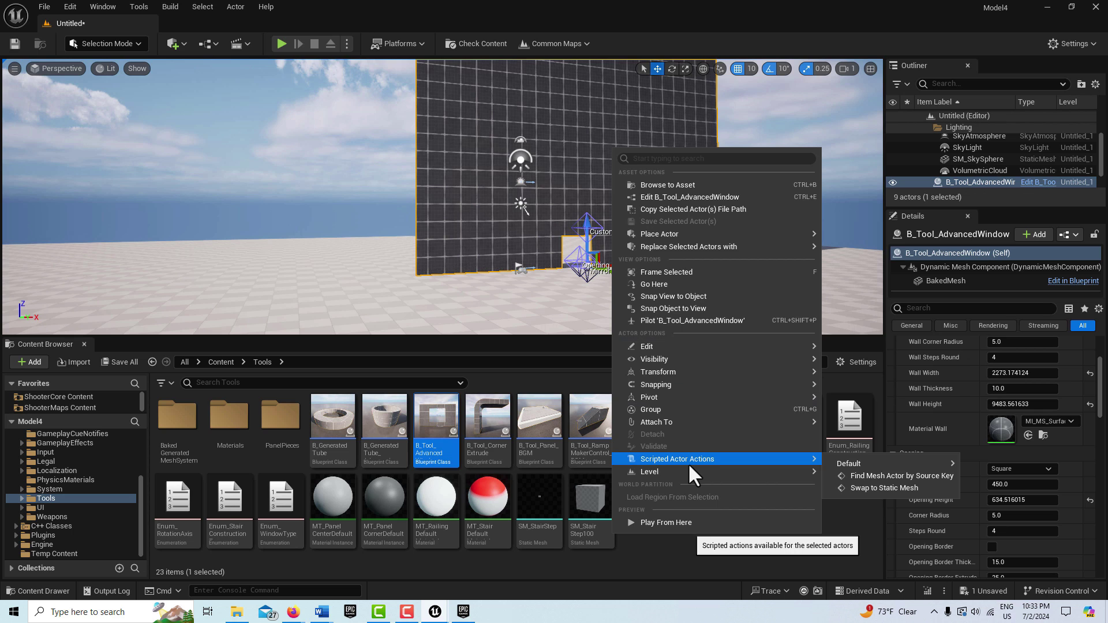
{"action": "left_click", "coordinate": [891, 488]}
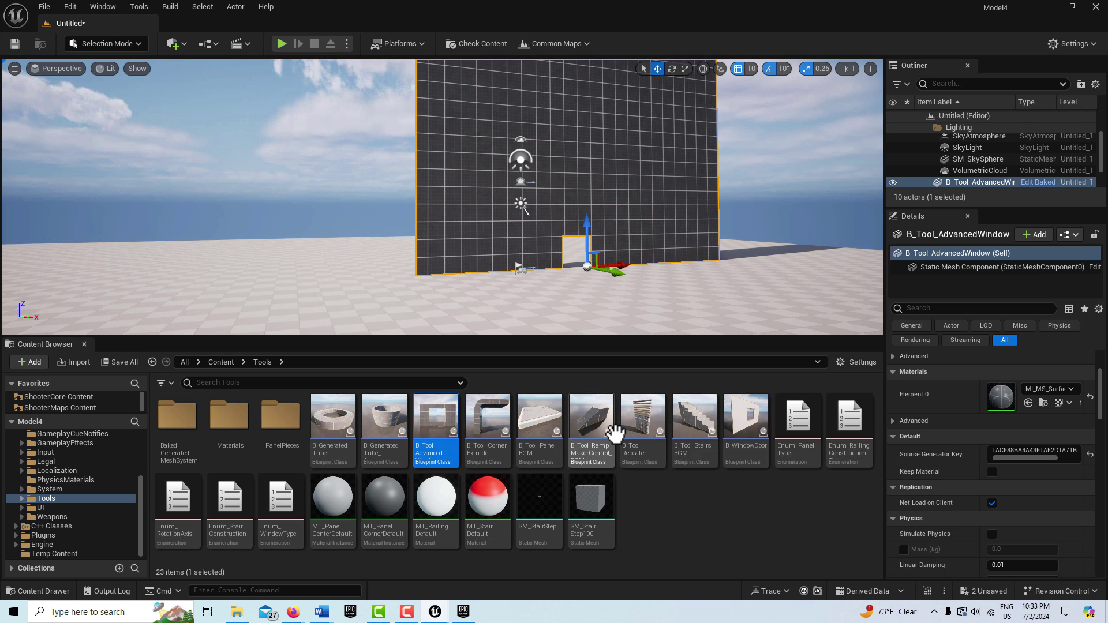
- Place a B_Tool_CornerExtrude actor beside the wall and set its handle to about 61, 7495, 657 and its radius to about 0.23
{"action": "left_click_drag", "start_coordinate": [485, 426], "coordinate": [8, 296]}
{"action": "mouse_move", "coordinate": [107, 282]}
{"action": "right_mouse_down"}
{"action": "mouse_move", "coordinate": [220, 282]}
{"action": "mouse_move", "coordinate": [75, 281]}
{"action": "mouse_move", "coordinate": [40, 180]}
{"action": "mouse_move", "coordinate": [52, 219]}
{"action": "mouse_move", "coordinate": [105, 283]}
{"action": "right_mouse_up"}
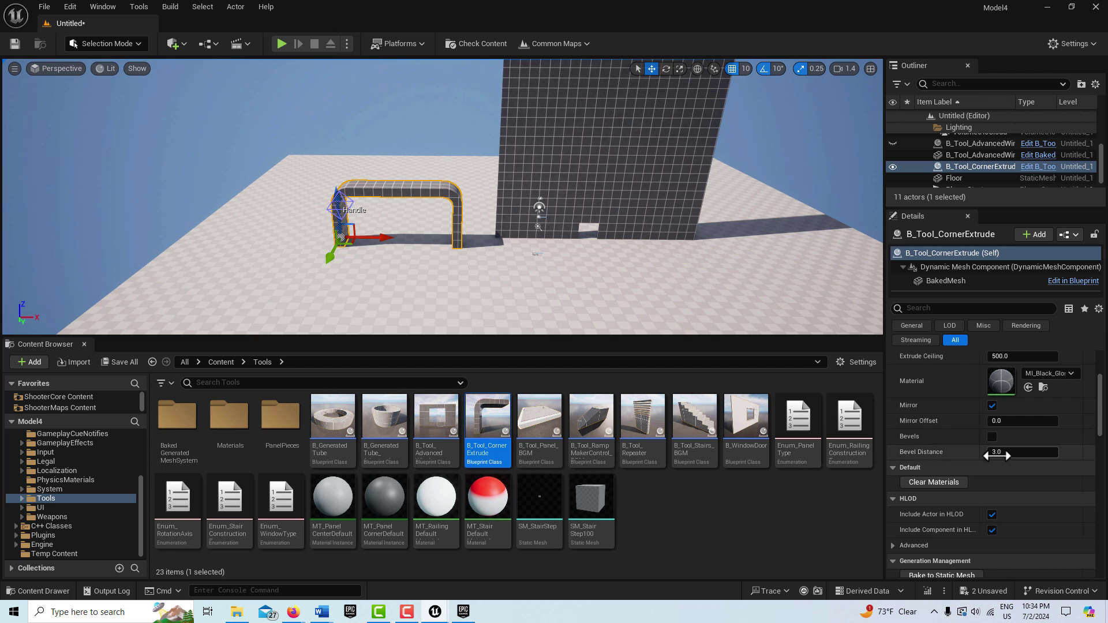
{"action": "scroll", "coordinate": [1015, 448], "scroll_direction": "up", "scroll_amount": 3}
{"action": "scroll", "coordinate": [1016, 447], "scroll_direction": "up", "scroll_amount": 1}
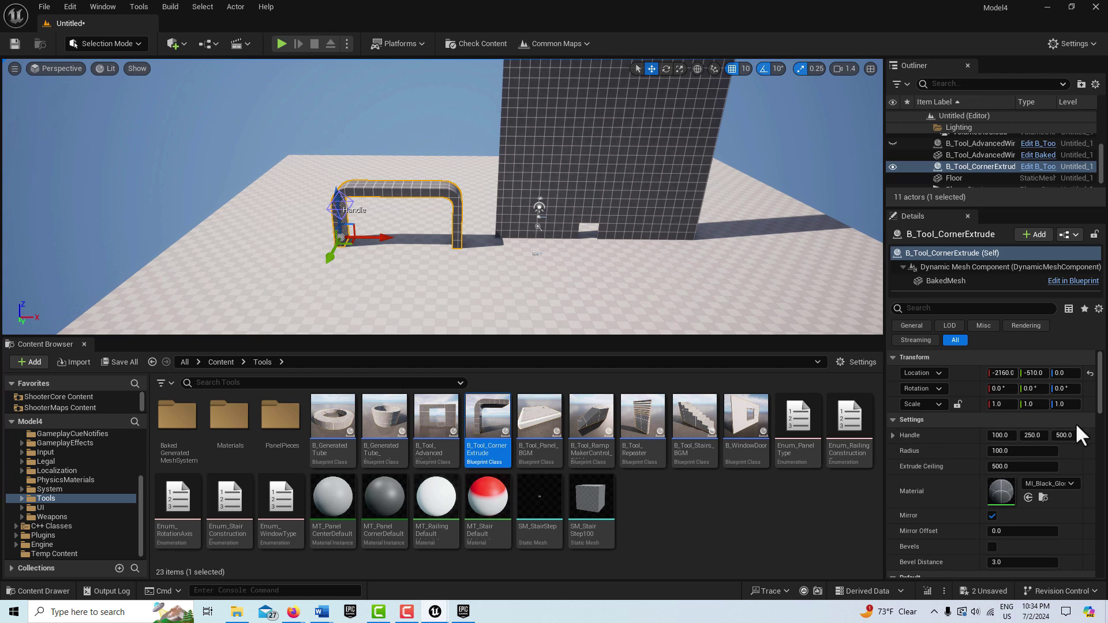
{"action": "left_click_drag", "start_coordinate": [1064, 439], "coordinate": [1005, 452]}
{"action": "scroll", "coordinate": [632, 274], "scroll_direction": "down", "scroll_amount": 1}
{"action": "scroll", "coordinate": [633, 274], "scroll_direction": "down", "scroll_amount": 2}
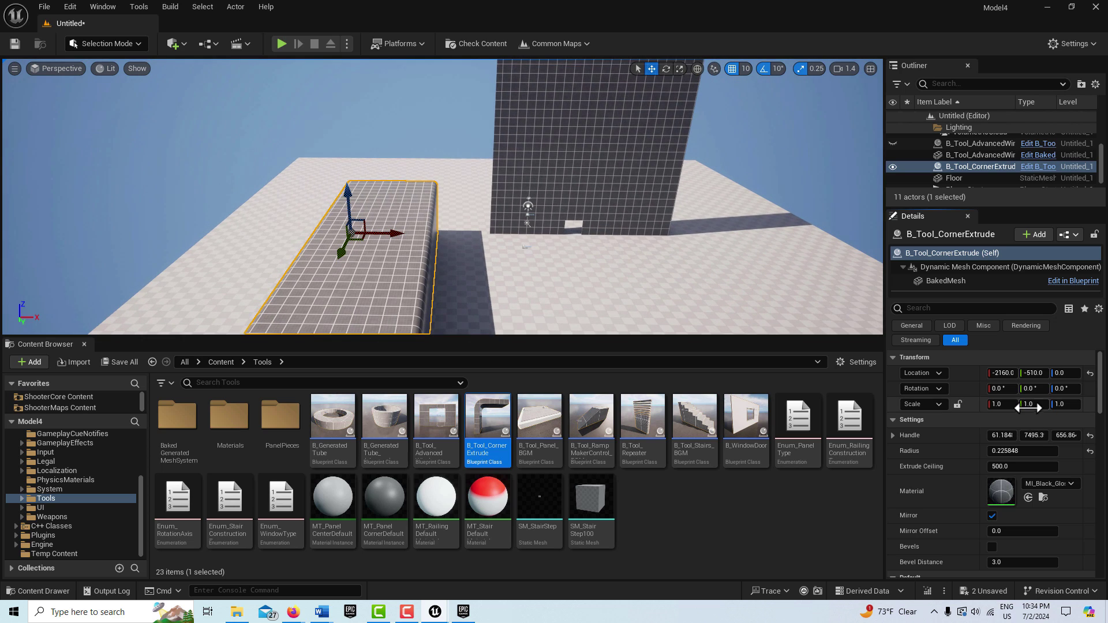
- Lengthen the corner extrusion by adjusting its handle's Y value to about 29086
{"action": "mouse_move", "coordinate": [1033, 436]}
{"action": "left_mouse_down"}
{"action": "mouse_move", "coordinate": [1019, 436]}
{"action": "mouse_move", "coordinate": [1050, 436]}
{"action": "left_mouse_up"}
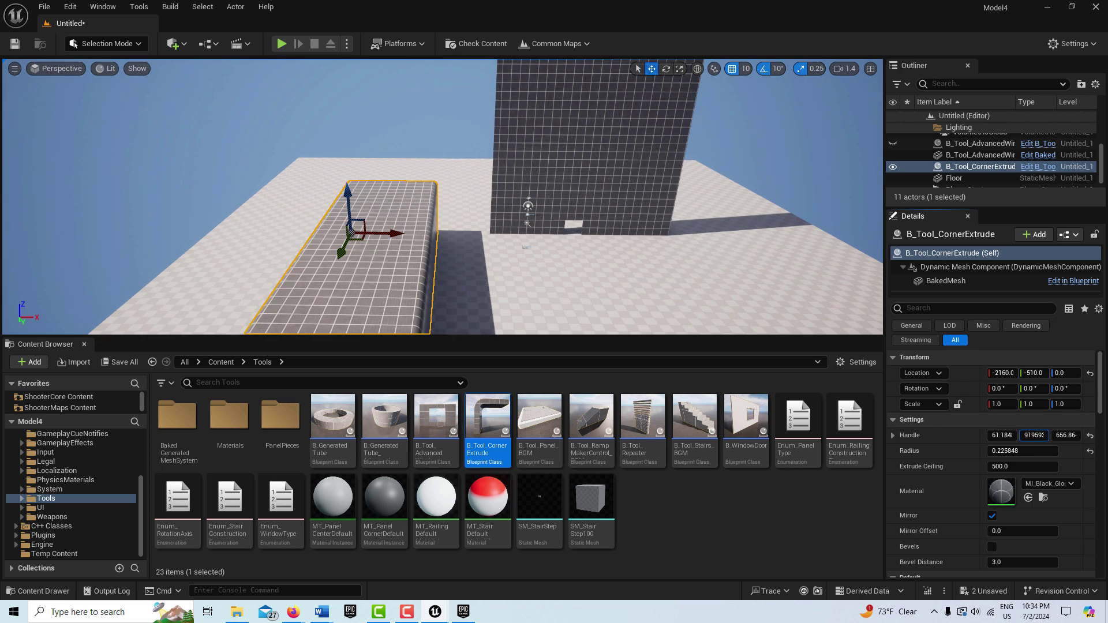
{"action": "right_click_drag", "start_coordinate": [650, 294], "coordinate": [550, 249]}
{"action": "left_click_drag", "start_coordinate": [1034, 435], "coordinate": [1025, 435]}
{"action": "mouse_move", "coordinate": [745, 261]}
{"action": "right_mouse_down"}
{"action": "mouse_move", "coordinate": [745, 219]}
{"action": "mouse_move", "coordinate": [744, 262]}
{"action": "right_mouse_up"}
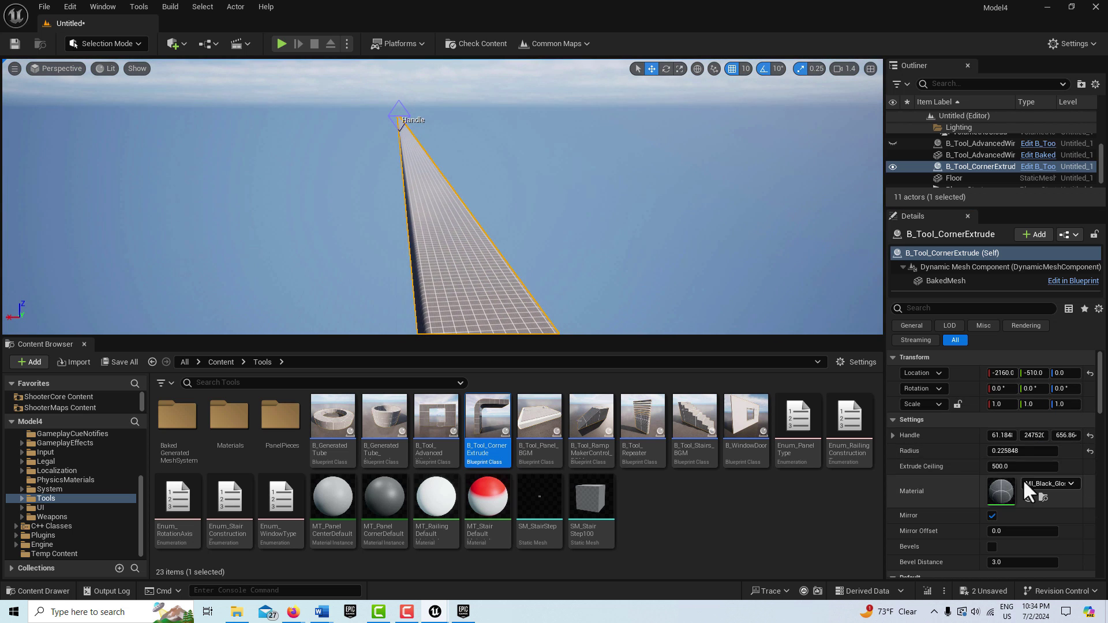
{"action": "left_click_drag", "start_coordinate": [1032, 435], "coordinate": [1009, 435]}
{"action": "right_click_drag", "start_coordinate": [633, 229], "coordinate": [633, 268]}
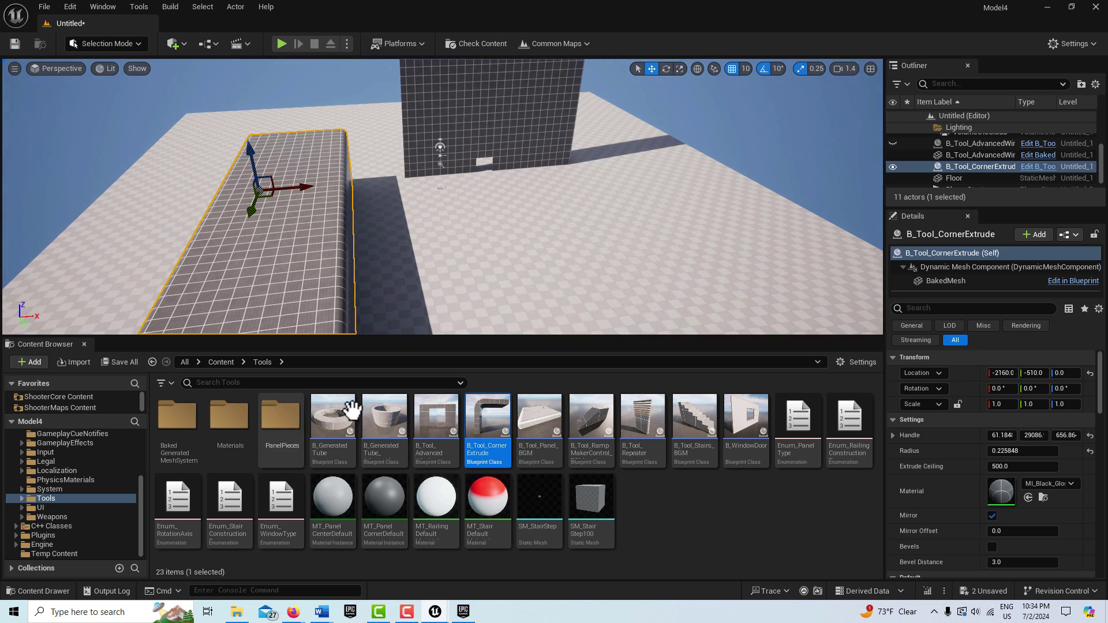
- Place a B_GeneratedTube_Advanced actor on the open floor on the other side of the wall from the corner extrusion
{"action": "left_click_drag", "start_coordinate": [388, 415], "coordinate": [614, 232]}
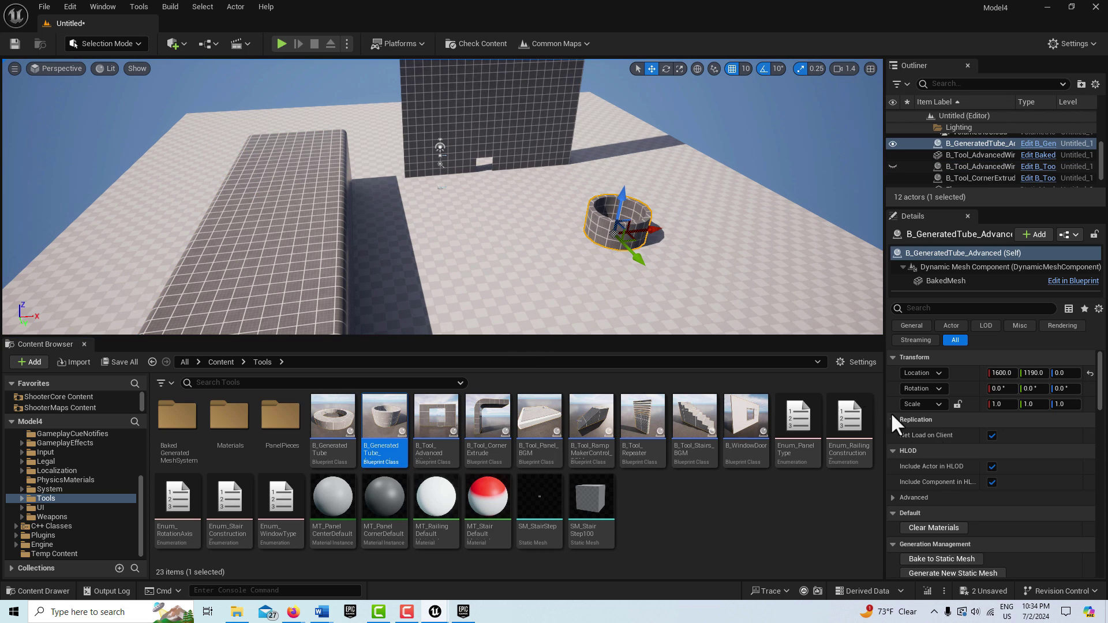
- Swap the corner extrusion to a static mesh through its scripted actor actions
{"action": "left_click", "coordinate": [319, 223]}
{"action": "right_click_drag", "start_coordinate": [459, 277], "coordinate": [360, 254]}
{"action": "right_click", "coordinate": [380, 211]}
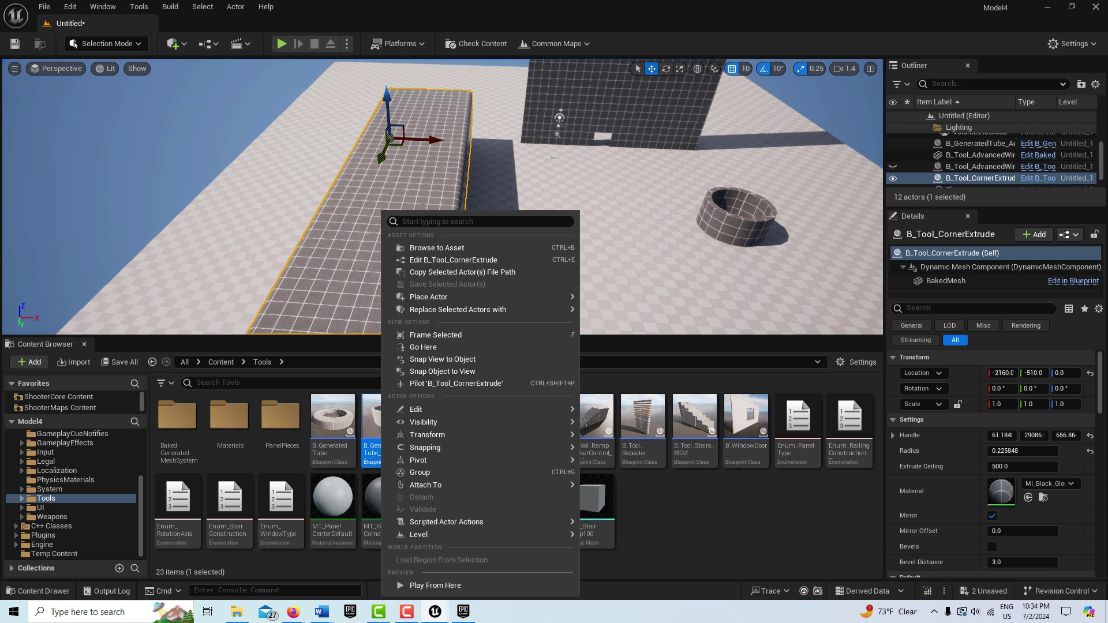
{"action": "mouse_move", "coordinate": [457, 524]}
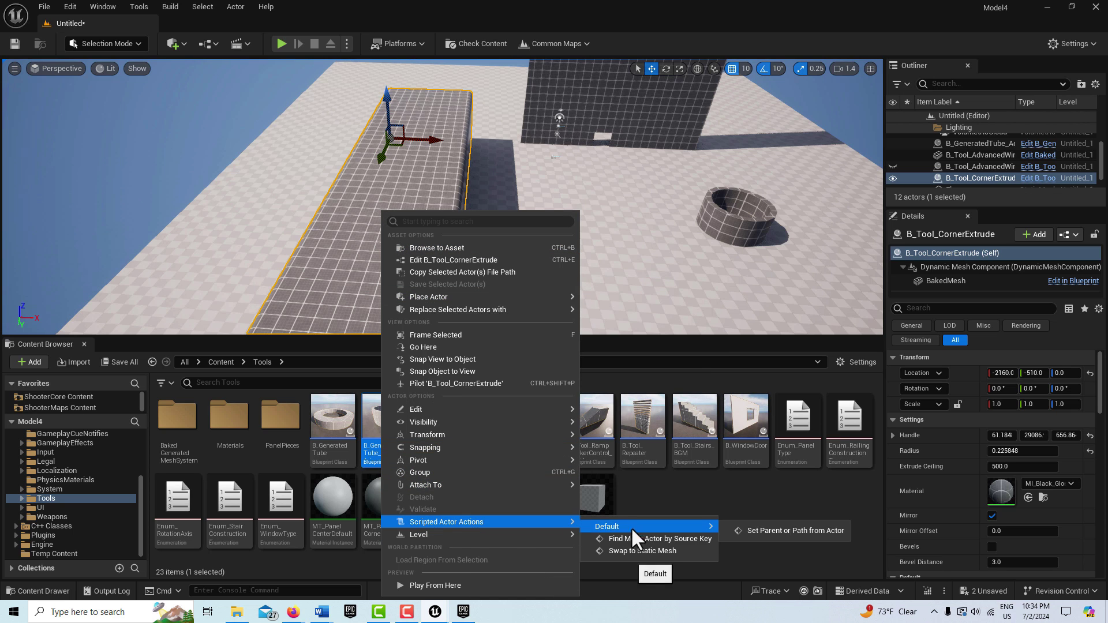
{"action": "left_click", "coordinate": [642, 550]}
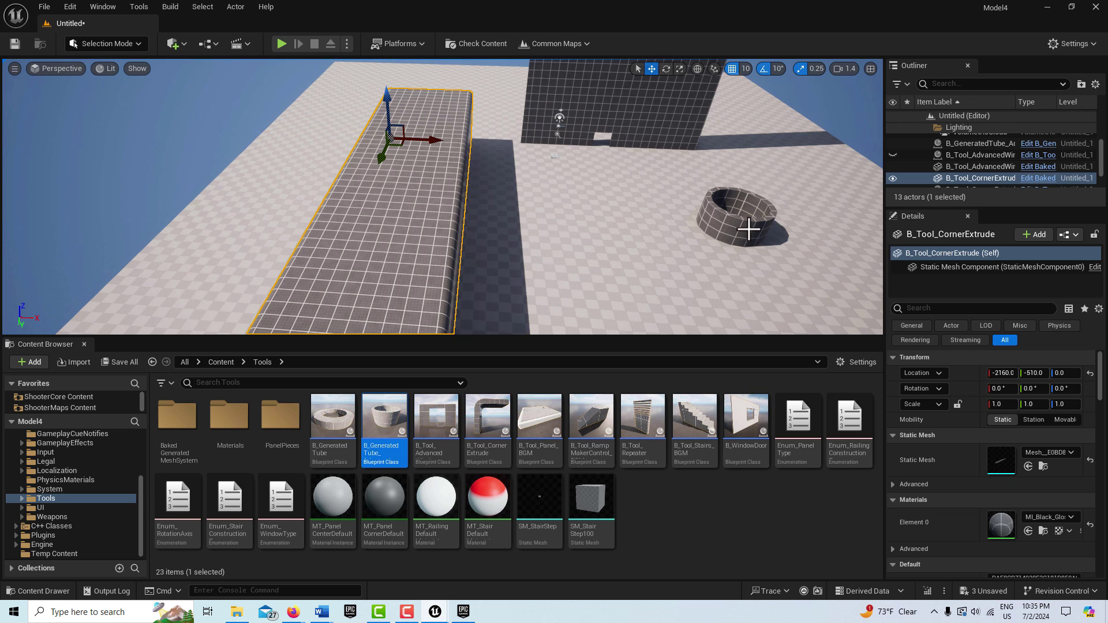
- Raise the generated tube's height to about 2466 in its revolve options
{"action": "left_click", "coordinate": [748, 229]}
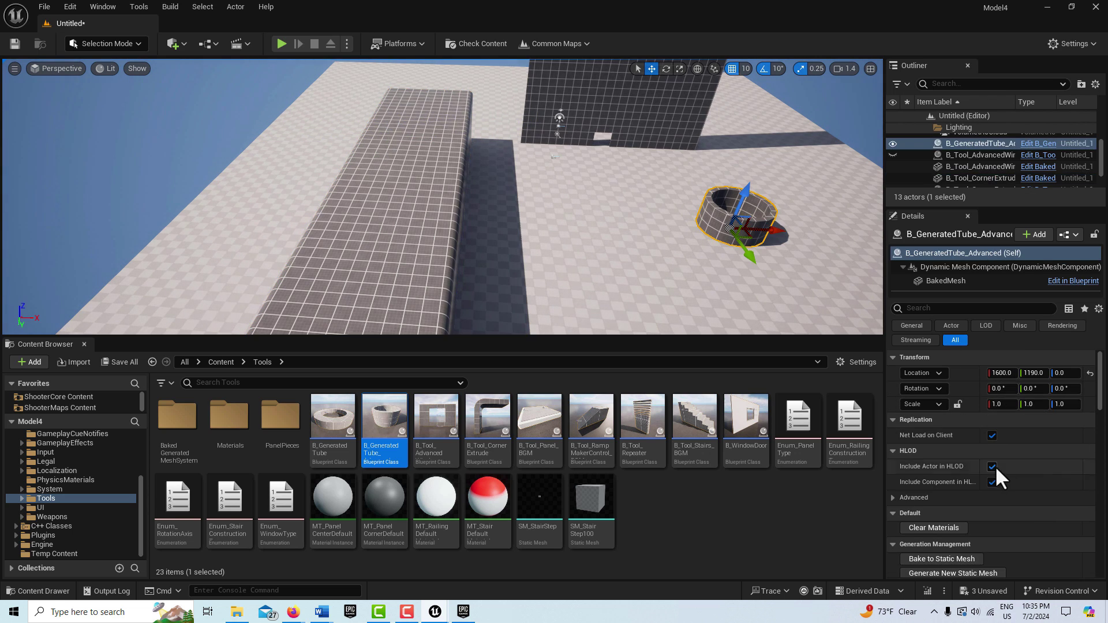
{"action": "scroll", "coordinate": [918, 469], "scroll_direction": "down", "scroll_amount": 2}
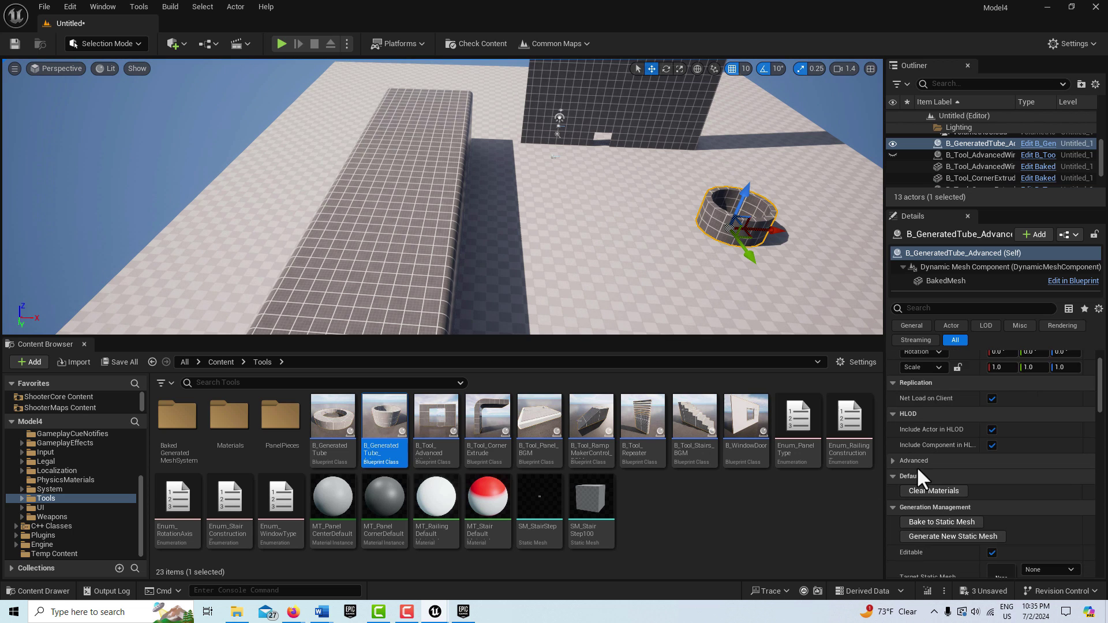
{"action": "scroll", "coordinate": [917, 466], "scroll_direction": "down", "scroll_amount": 2}
{"action": "scroll", "coordinate": [938, 472], "scroll_direction": "down", "scroll_amount": 2}
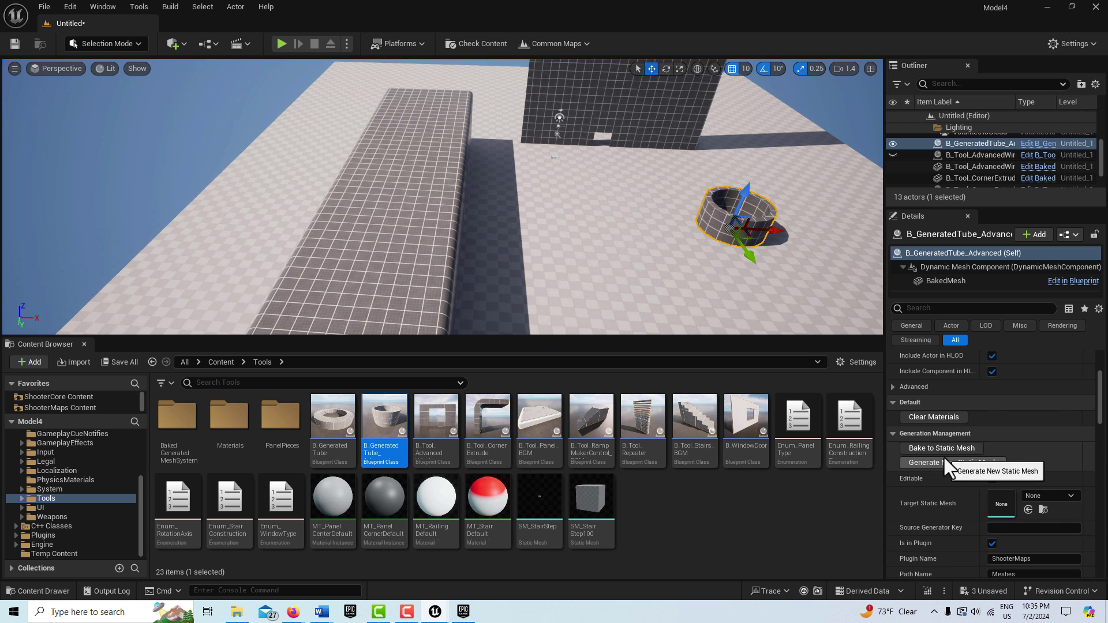
{"action": "scroll", "coordinate": [966, 459], "scroll_direction": "down", "scroll_amount": 10}
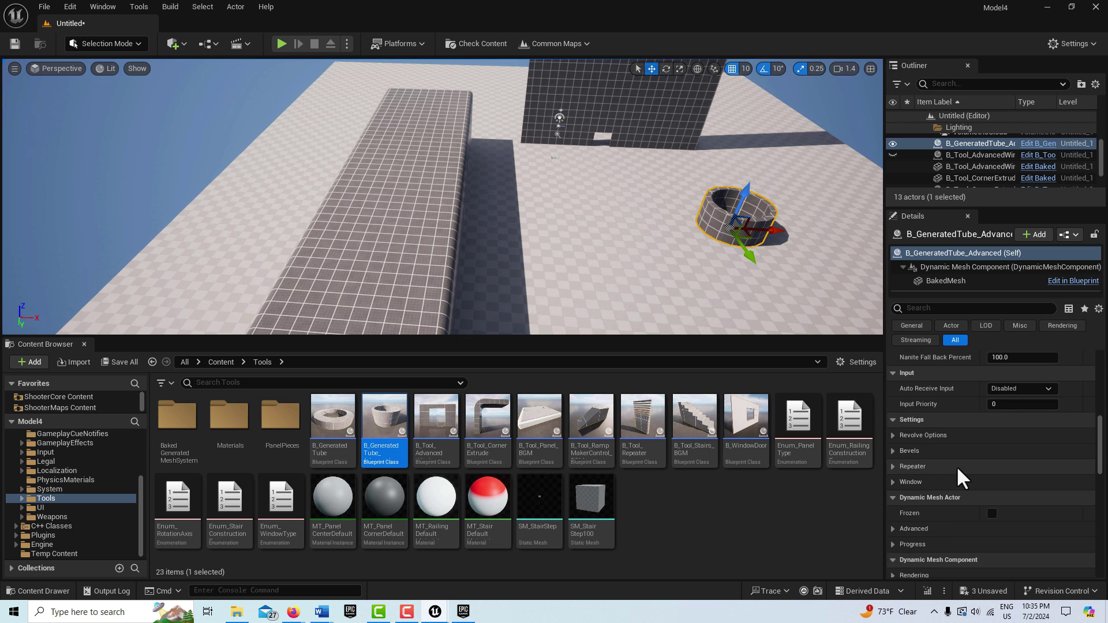
{"action": "scroll", "coordinate": [957, 466], "scroll_direction": "up", "scroll_amount": 1}
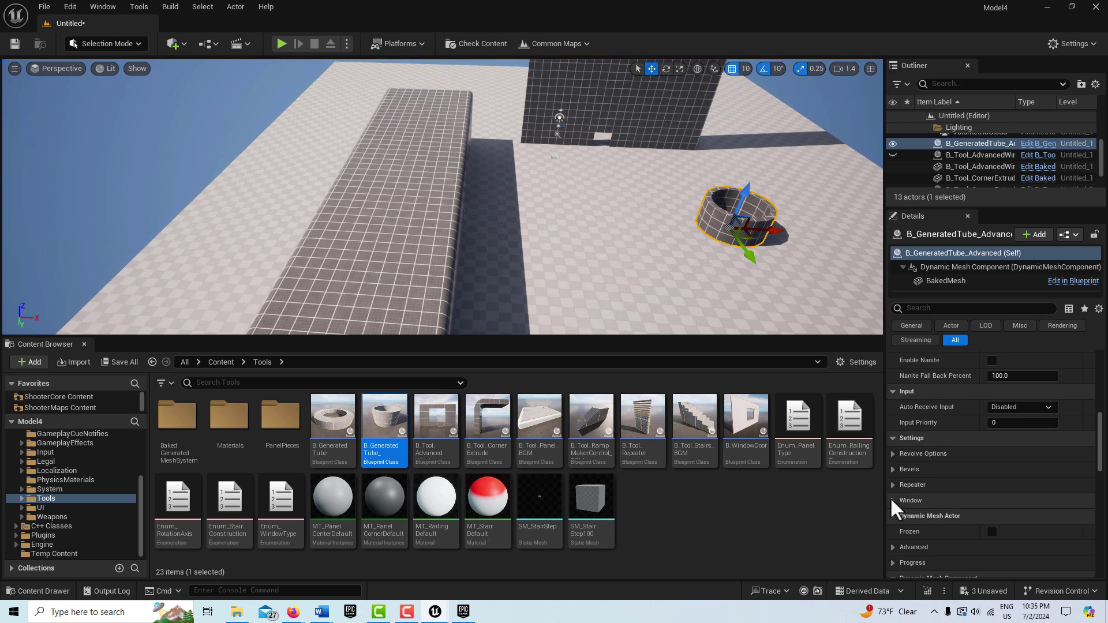
{"action": "left_click", "coordinate": [892, 454]}
{"action": "scroll", "coordinate": [929, 495], "scroll_direction": "down", "scroll_amount": 3}
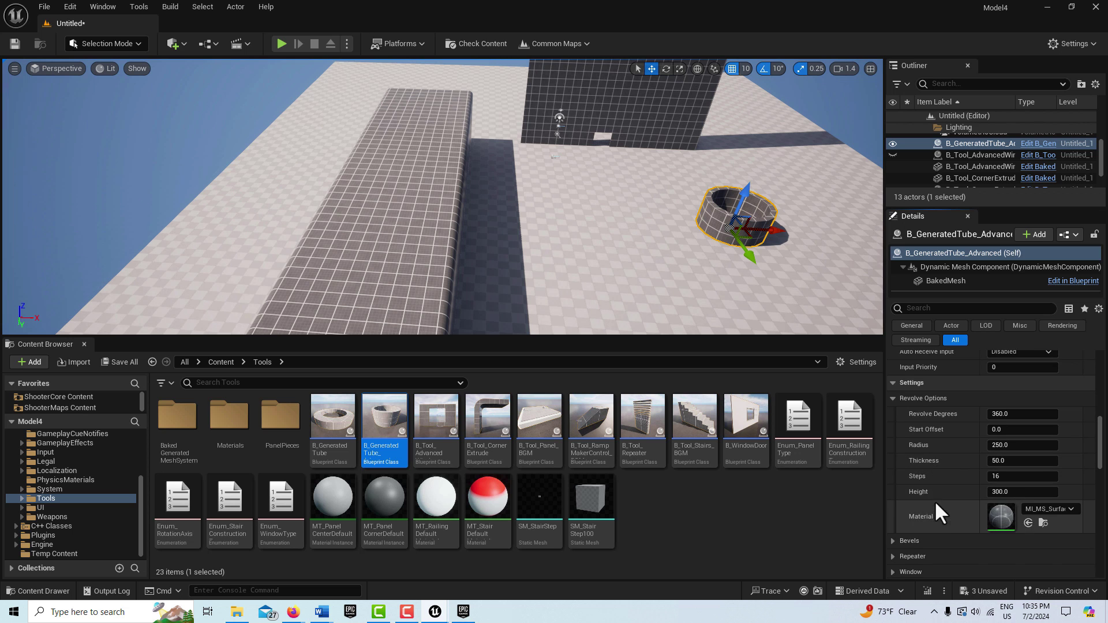
{"action": "left_click_drag", "start_coordinate": [1006, 494], "coordinate": [1056, 494]}
{"action": "mouse_move", "coordinate": [681, 228]}
{"action": "right_mouse_down"}
{"action": "mouse_move", "coordinate": [701, 167]}
{"action": "mouse_move", "coordinate": [667, 173]}
{"action": "mouse_move", "coordinate": [668, 226]}
{"action": "right_mouse_up"}
{"action": "key", "text": "s"}
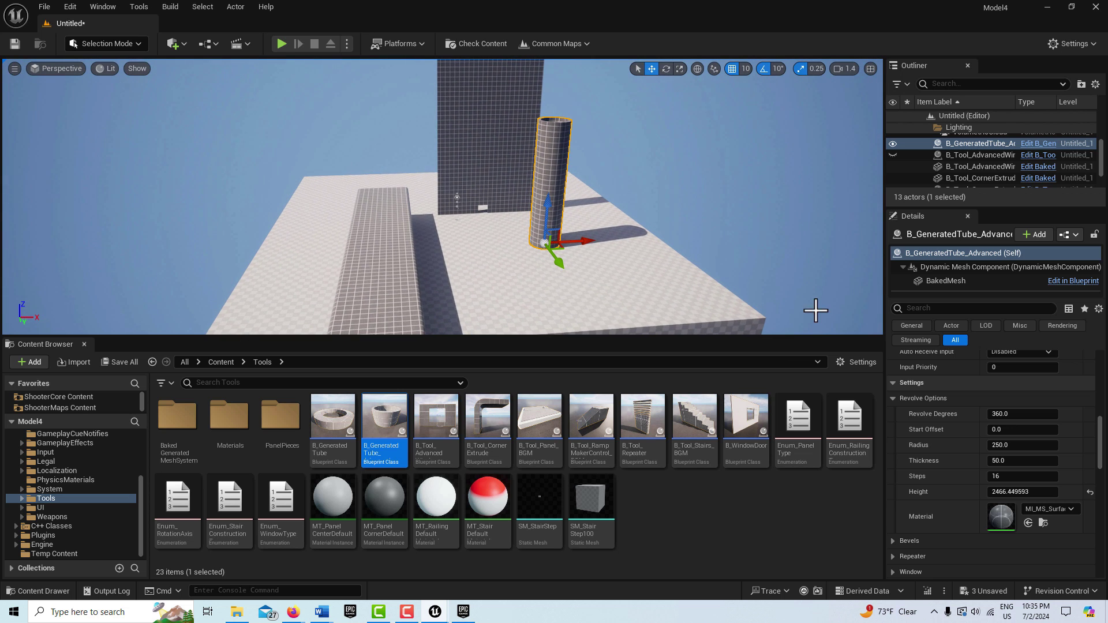
- Reduce the tube's radius to about 129 and increase its height to about 2441060
{"action": "left_click_drag", "start_coordinate": [1021, 445], "coordinate": [984, 445]}
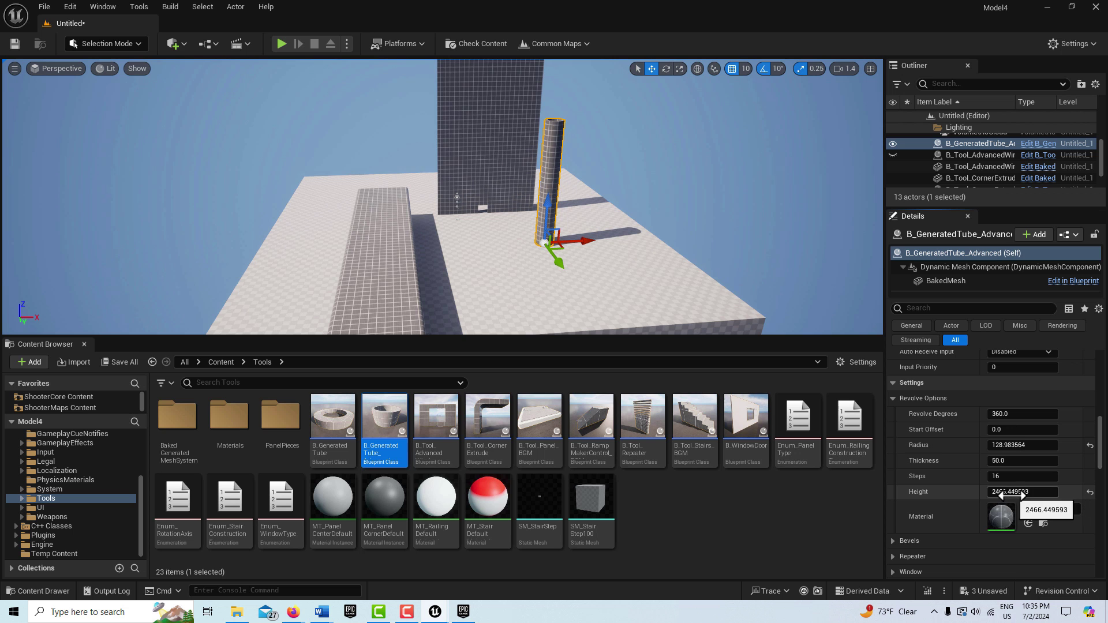
{"action": "left_click_drag", "start_coordinate": [1018, 491], "coordinate": [1053, 491]}
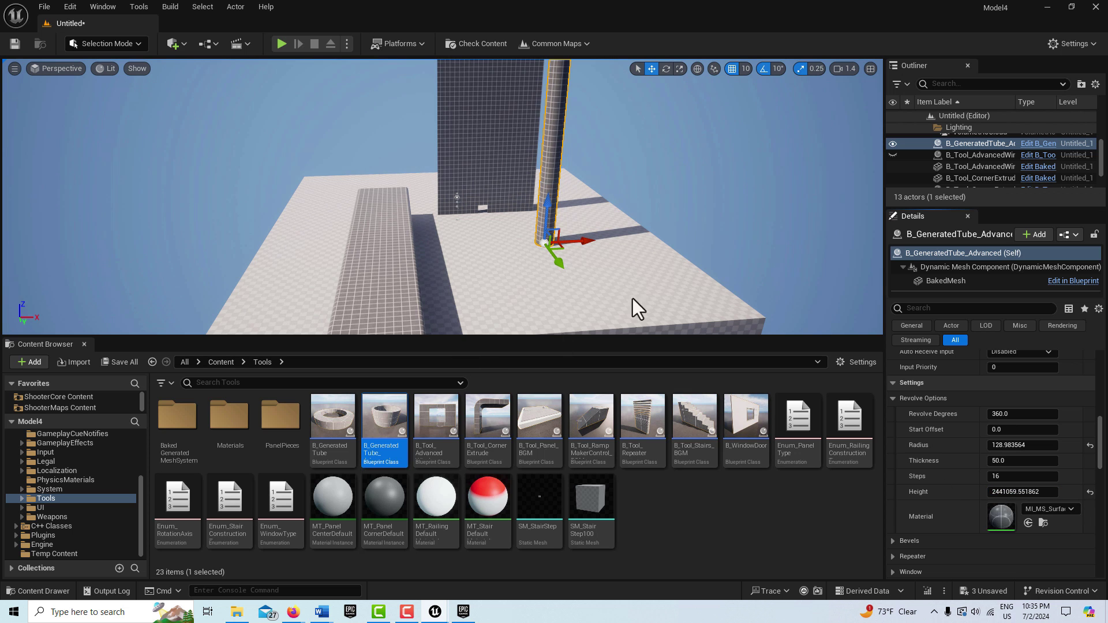
{"action": "right_click_drag", "start_coordinate": [598, 323], "coordinate": [566, 313]}
{"action": "right_click_drag", "start_coordinate": [628, 250], "coordinate": [621, 70]}
{"action": "right_click_drag", "start_coordinate": [620, 185], "coordinate": [609, 311]}
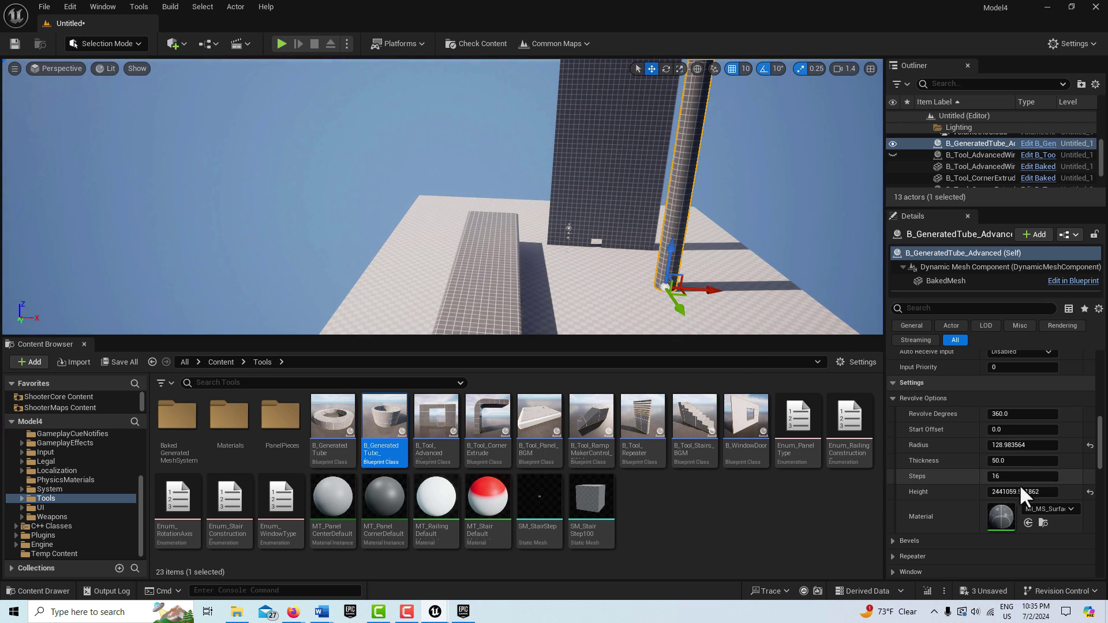
- Lower the tube's height to about 23016
{"action": "left_click_drag", "start_coordinate": [1019, 490], "coordinate": [993, 490]}
{"action": "right_click_drag", "start_coordinate": [806, 245], "coordinate": [819, 208]}
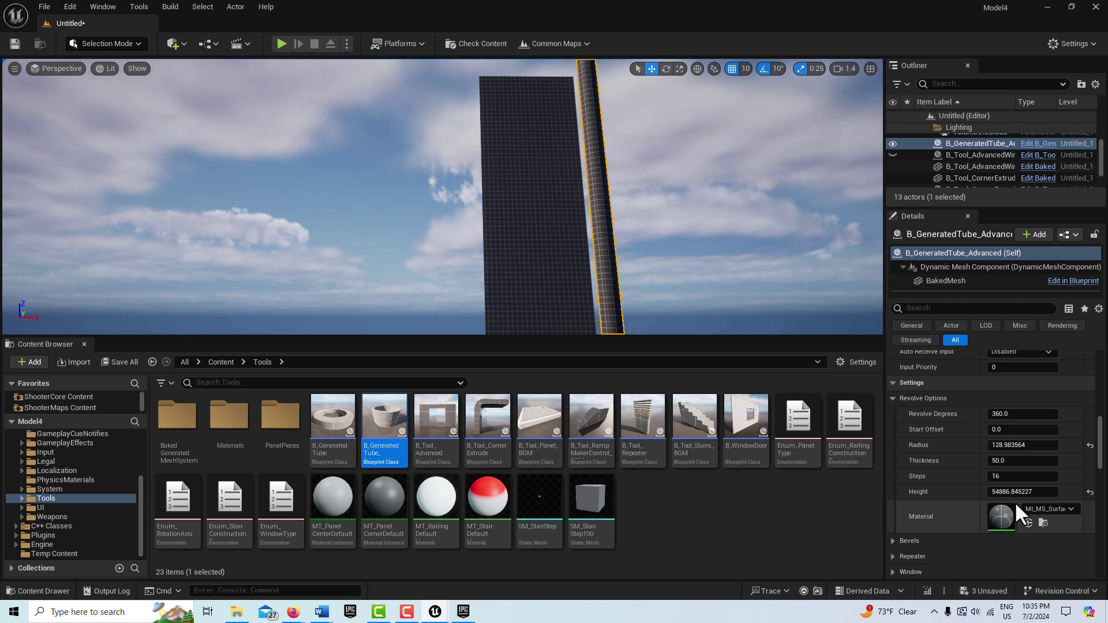
{"action": "left_click_drag", "start_coordinate": [1020, 494], "coordinate": [1003, 493]}
{"action": "right_click_drag", "start_coordinate": [635, 230], "coordinate": [632, 315]}
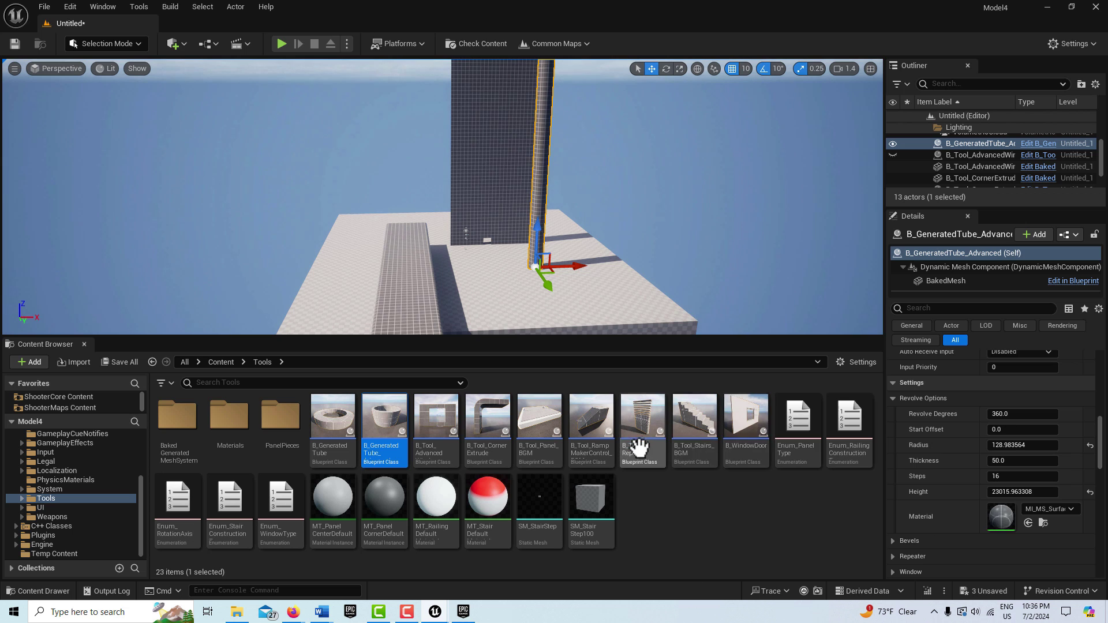
- Place a B_Tool_Stairs_BGM actor on the open floor in front of the tube
{"action": "left_click", "coordinate": [693, 430]}
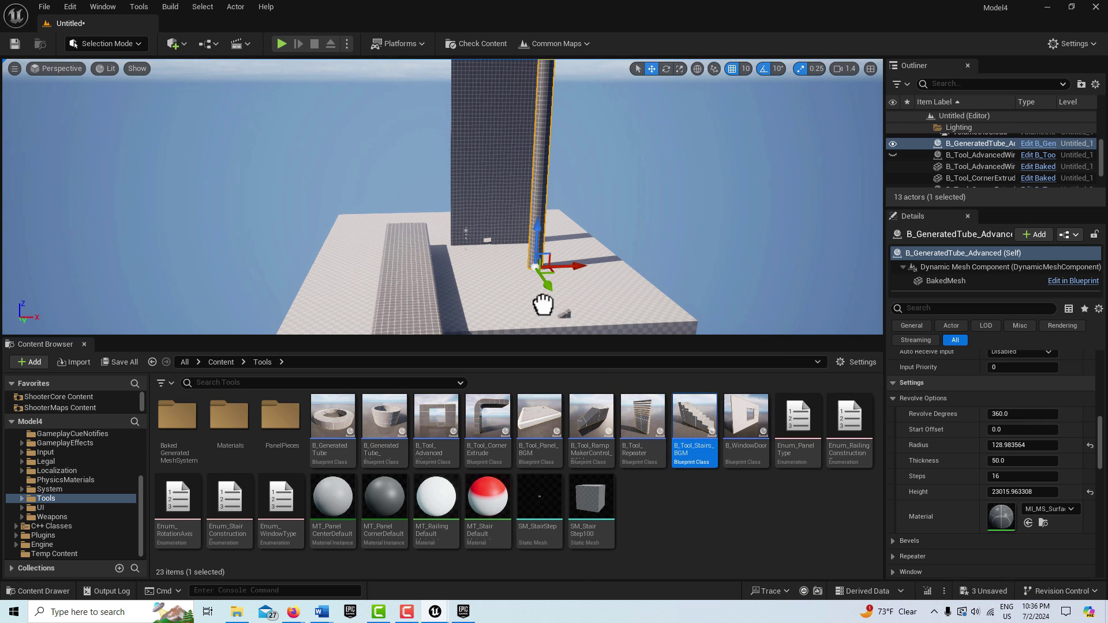
{"action": "left_click_drag", "start_coordinate": [527, 306], "coordinate": [536, 306]}
{"action": "right_click_drag", "start_coordinate": [601, 323], "coordinate": [625, 323]}
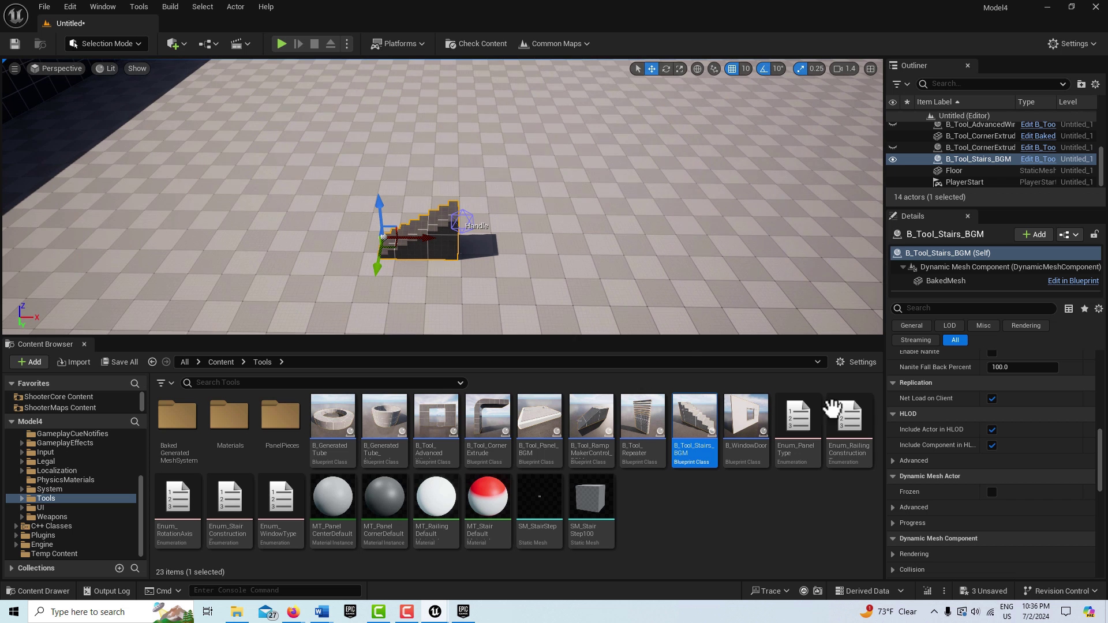
{"action": "scroll", "coordinate": [998, 459], "scroll_direction": "up", "scroll_amount": 3}
{"action": "scroll", "coordinate": [998, 459], "scroll_direction": "down", "scroll_amount": 2}
- Swap the tall generated tube to a static mesh through its scripted actor actions
{"action": "right_click_drag", "start_coordinate": [610, 229], "coordinate": [610, 229]}
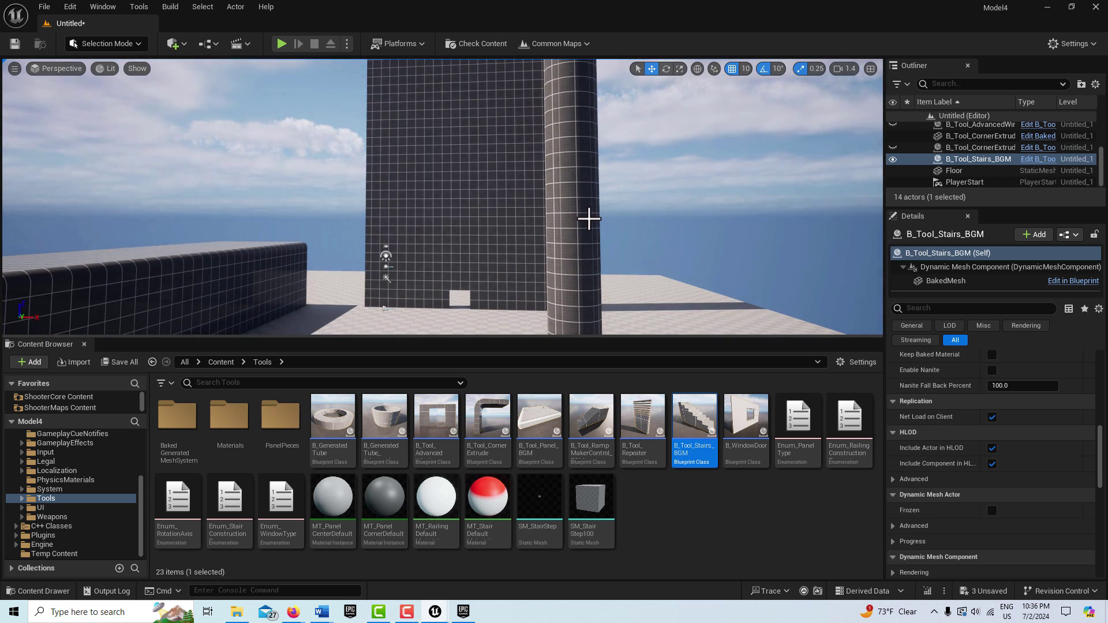
{"action": "left_click", "coordinate": [588, 218]}
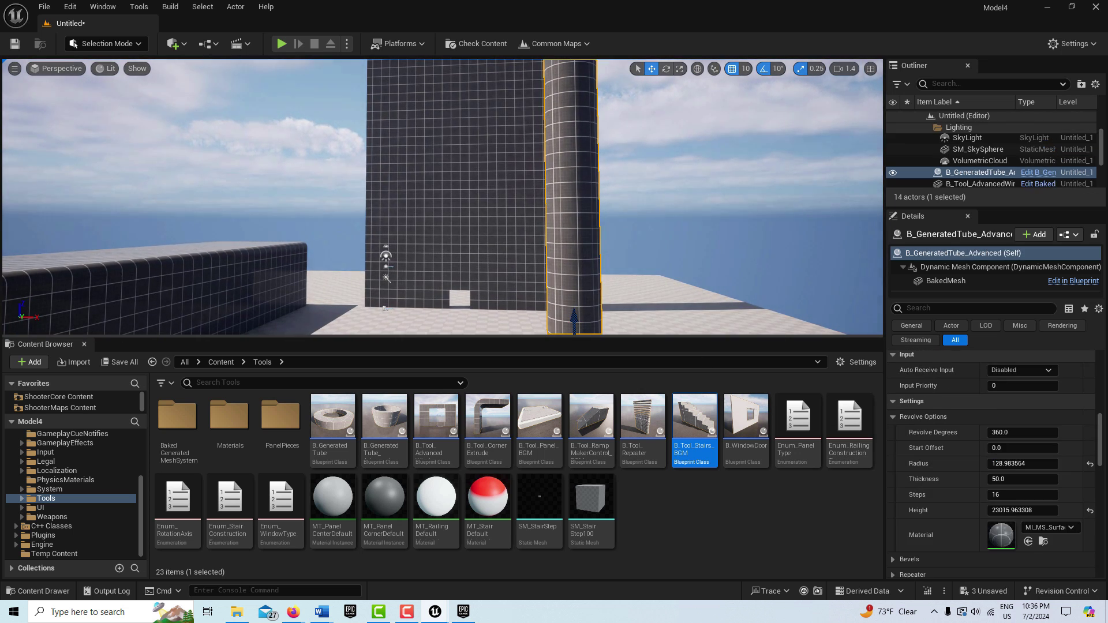
{"action": "right_click", "coordinate": [584, 253]}
{"action": "mouse_move", "coordinate": [658, 525]}
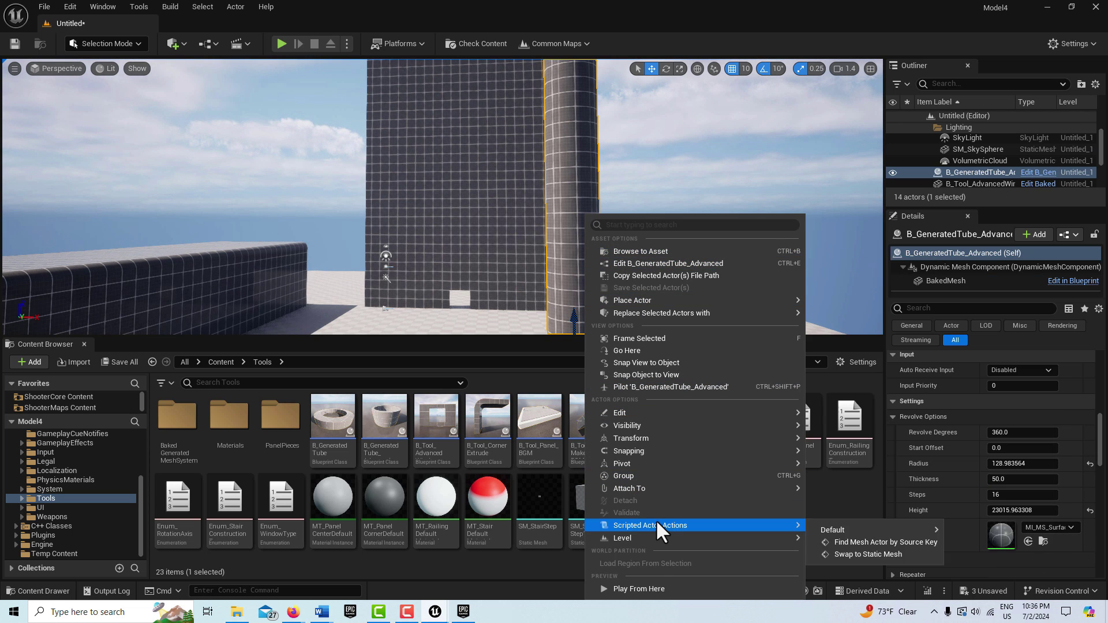
{"action": "left_click", "coordinate": [873, 551]}
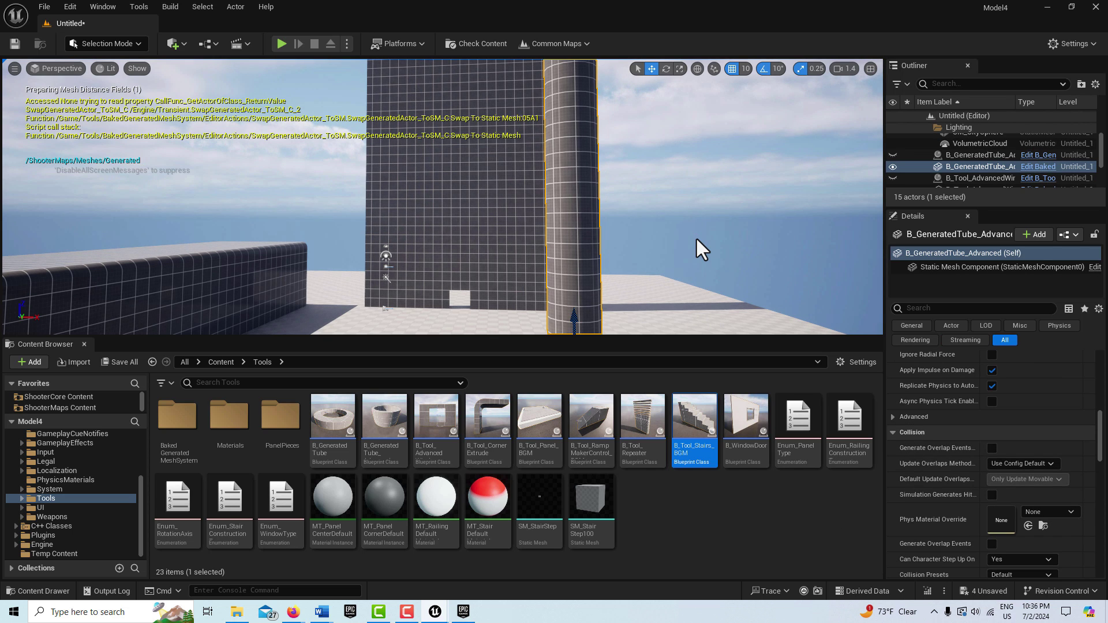
- Select the stairs actor and make its steps floating in its settings
{"action": "right_click_drag", "start_coordinate": [697, 238], "coordinate": [501, 229]}
{"action": "left_click", "coordinate": [510, 214]}
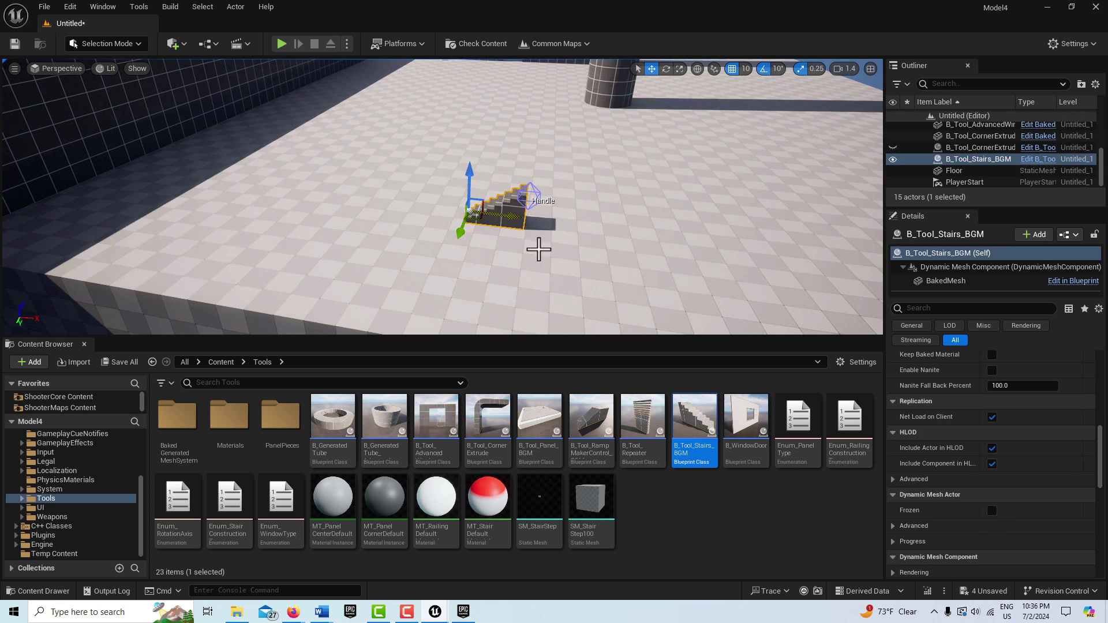
{"action": "scroll", "coordinate": [997, 507], "scroll_direction": "down", "scroll_amount": 5}
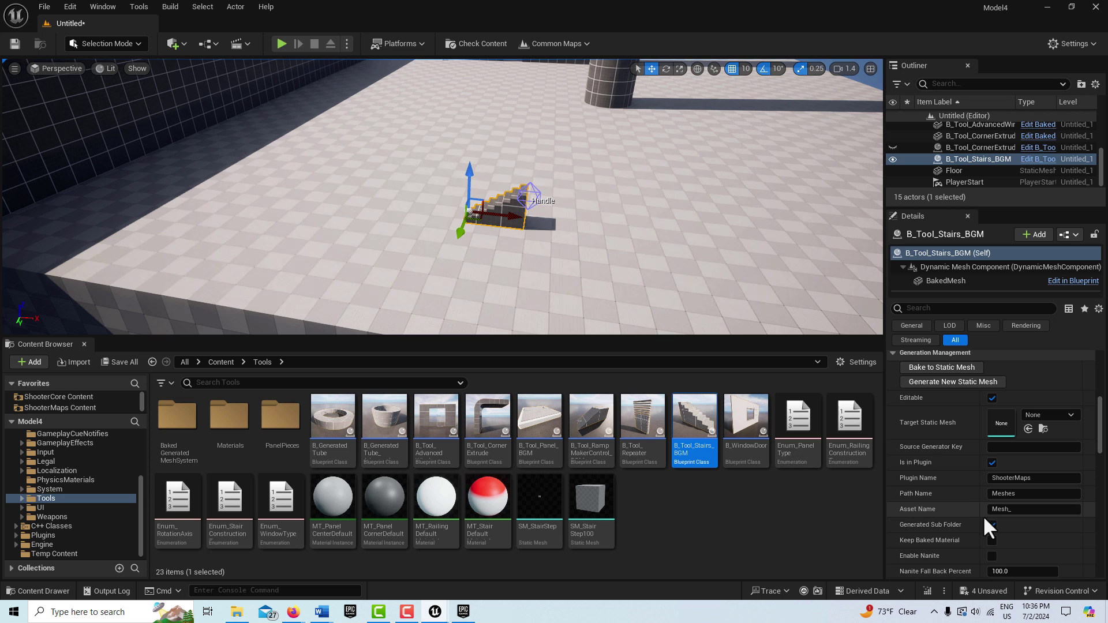
{"action": "scroll", "coordinate": [984, 482], "scroll_direction": "down", "scroll_amount": 3}
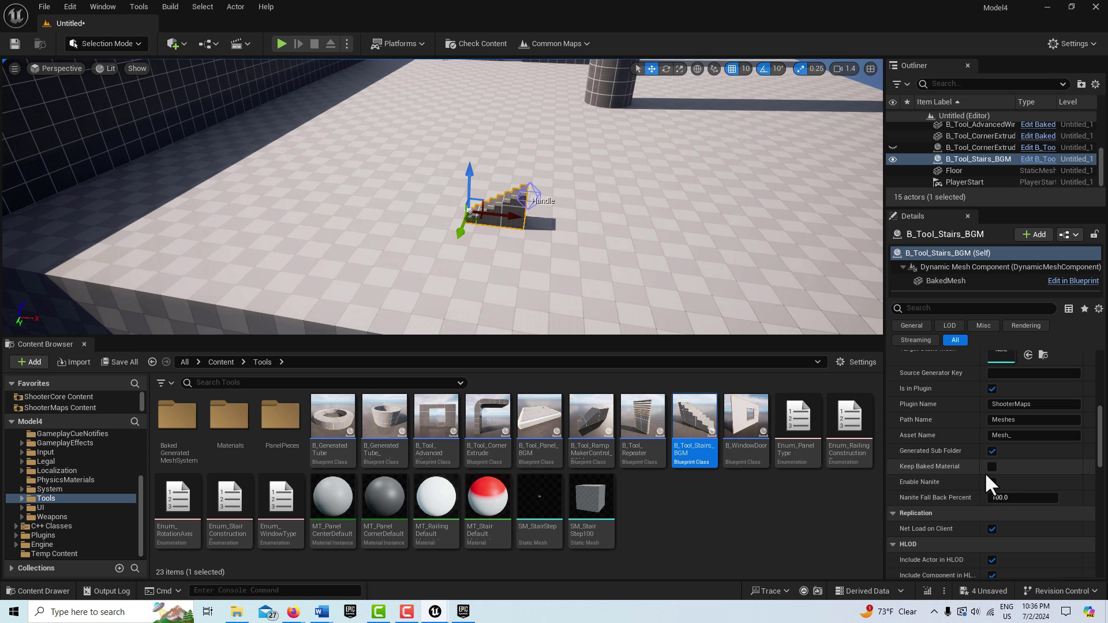
{"action": "scroll", "coordinate": [985, 472], "scroll_direction": "down", "scroll_amount": 3}
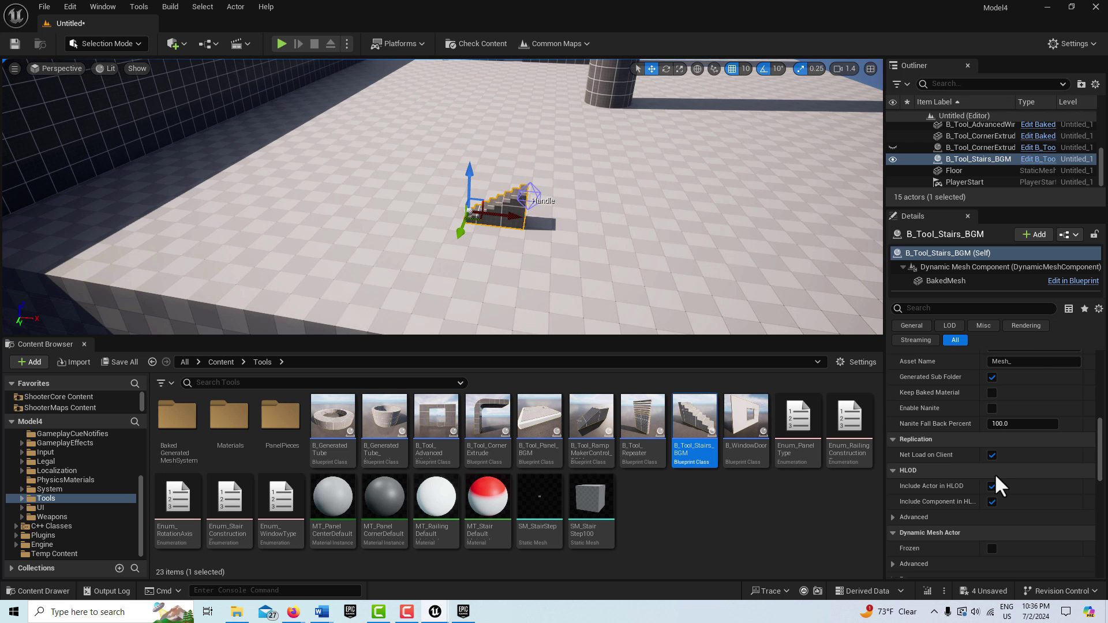
{"action": "scroll", "coordinate": [995, 476], "scroll_direction": "down", "scroll_amount": 4}
{"action": "scroll", "coordinate": [992, 476], "scroll_direction": "up", "scroll_amount": 7}
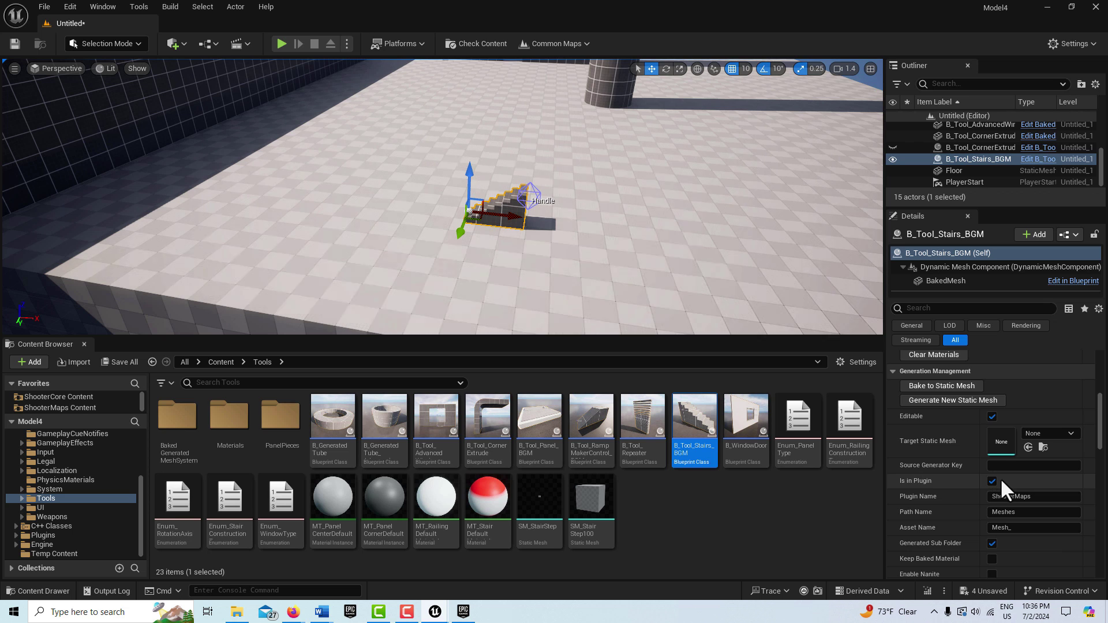
{"action": "scroll", "coordinate": [998, 478], "scroll_direction": "up", "scroll_amount": 8}
{"action": "scroll", "coordinate": [992, 474], "scroll_direction": "up", "scroll_amount": 2}
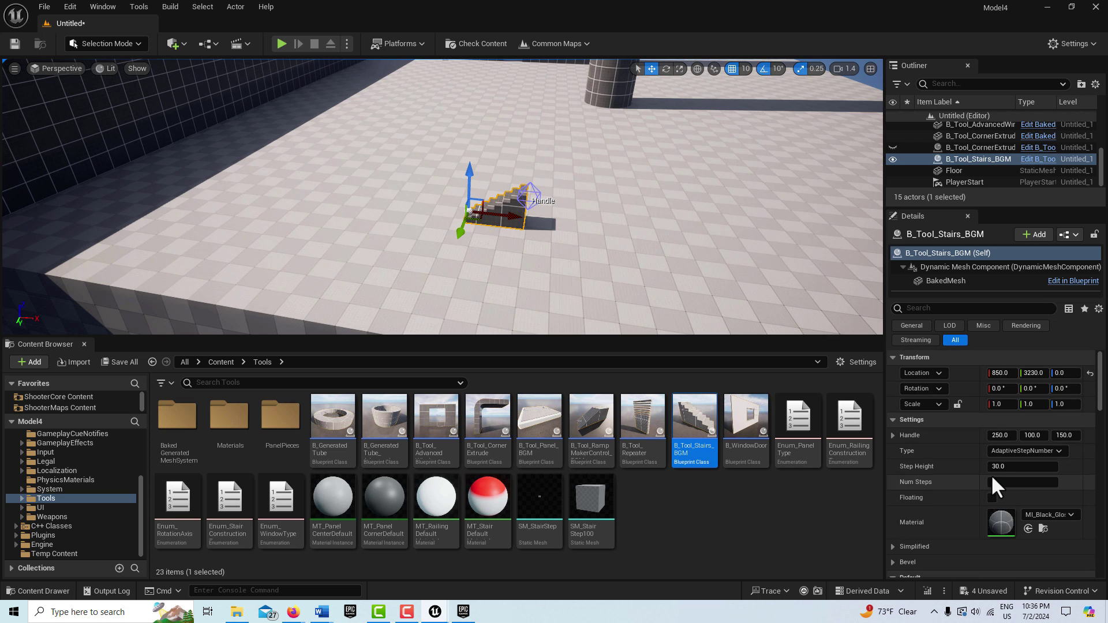
{"action": "left_click", "coordinate": [991, 497]}
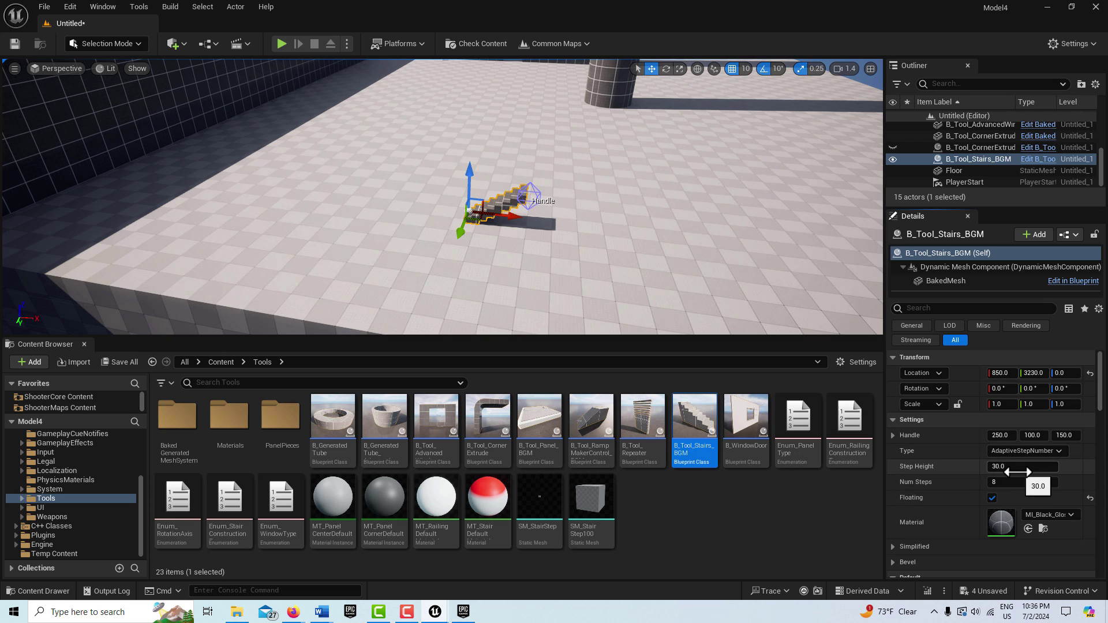
- Set the stairs' step height to about 25.1 and extend their handle to about 1260, 100, 1132
{"action": "mouse_move", "coordinate": [1013, 472]}
{"action": "left_mouse_down"}
{"action": "mouse_move", "coordinate": [1033, 472]}
{"action": "mouse_move", "coordinate": [1020, 468]}
{"action": "left_mouse_up"}
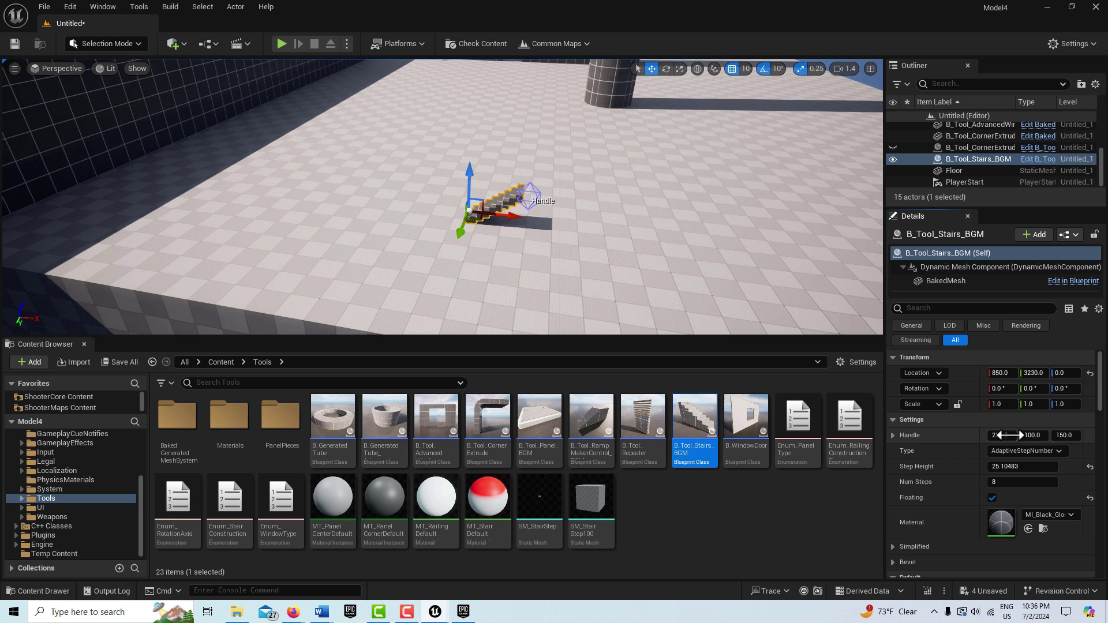
{"action": "left_click_drag", "start_coordinate": [1010, 435], "coordinate": [1093, 435]}
{"action": "right_click_drag", "start_coordinate": [744, 195], "coordinate": [776, 208]}
{"action": "scroll", "coordinate": [748, 178], "scroll_direction": "down", "scroll_amount": 4}
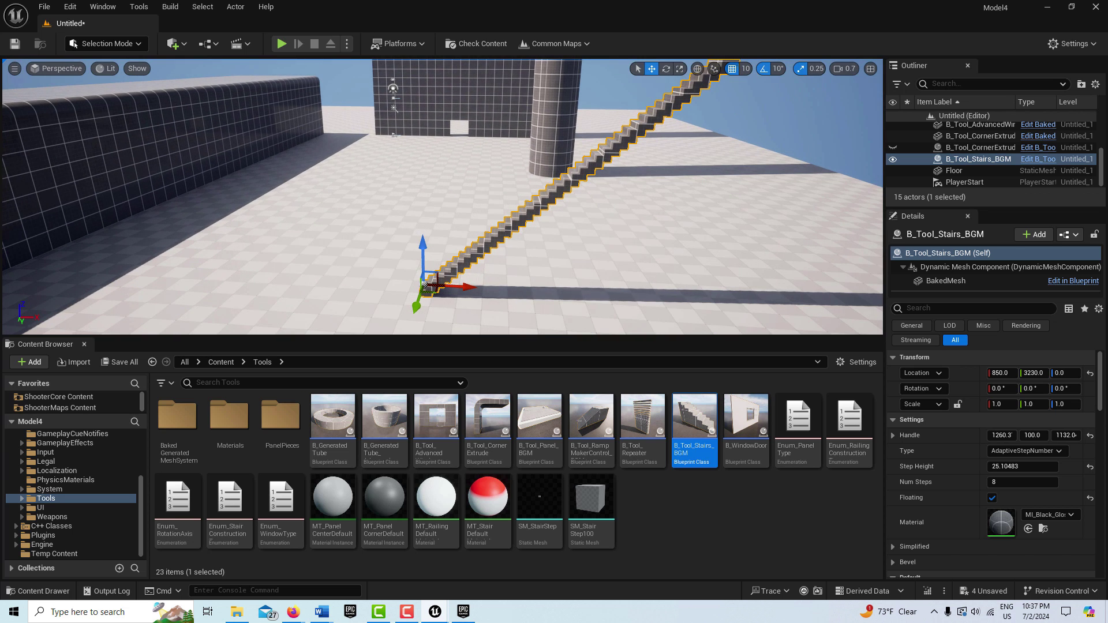
- Swap the floating stairs to a static mesh through their scripted actor actions
{"action": "right_click", "coordinate": [587, 169]}
{"action": "mouse_move", "coordinate": [643, 481]}
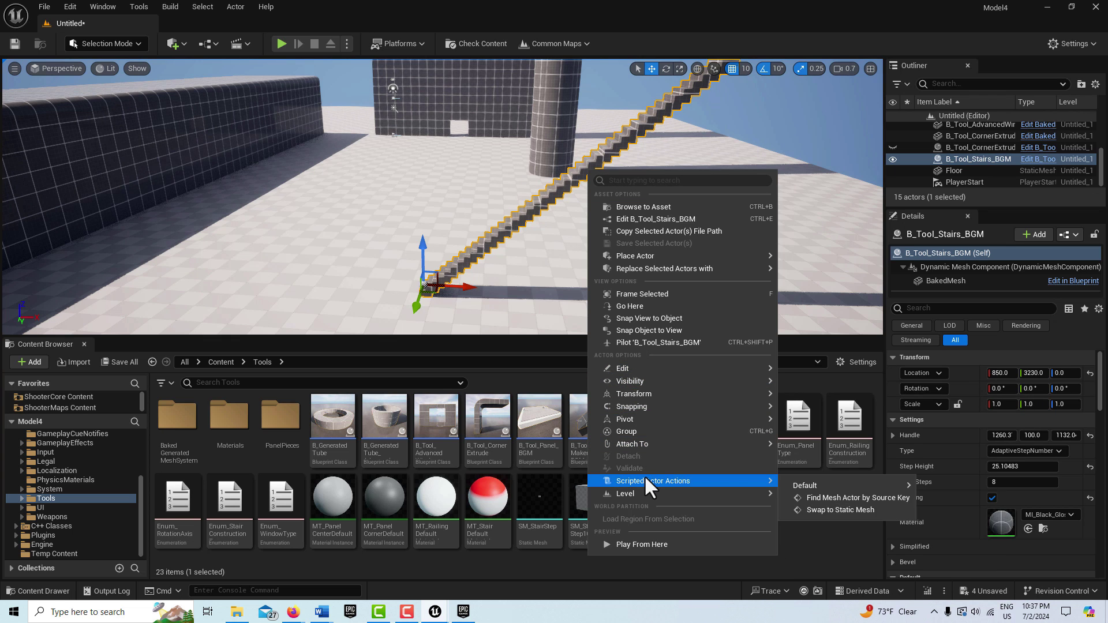
{"action": "left_click", "coordinate": [850, 510]}
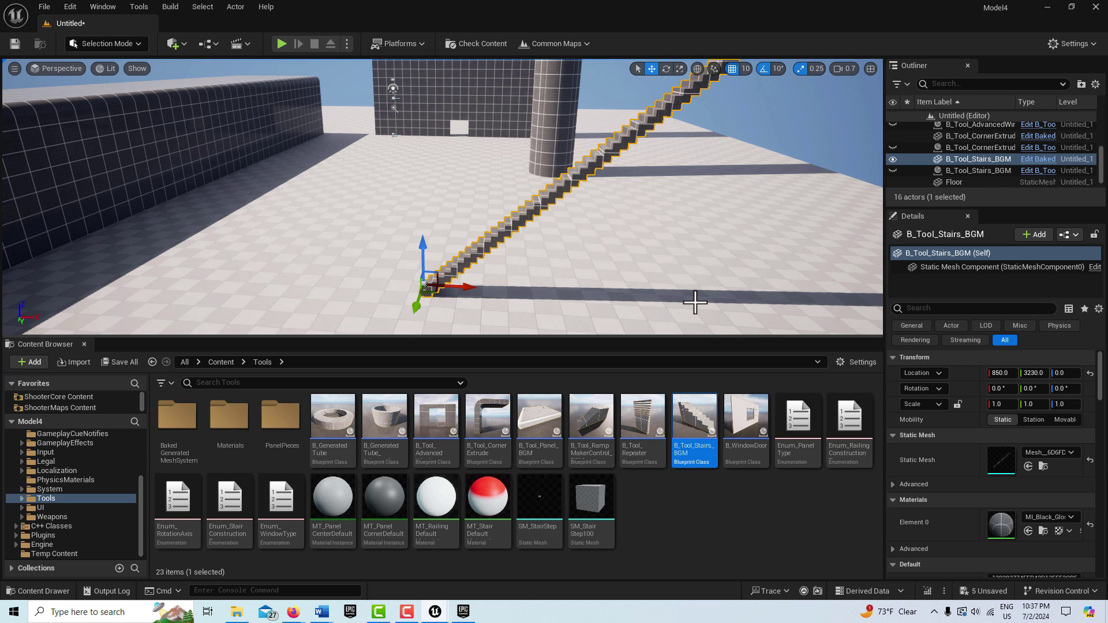
- Open the project's top-level Content folder in the content browser
{"action": "right_click_drag", "start_coordinate": [650, 293], "coordinate": [601, 497]}
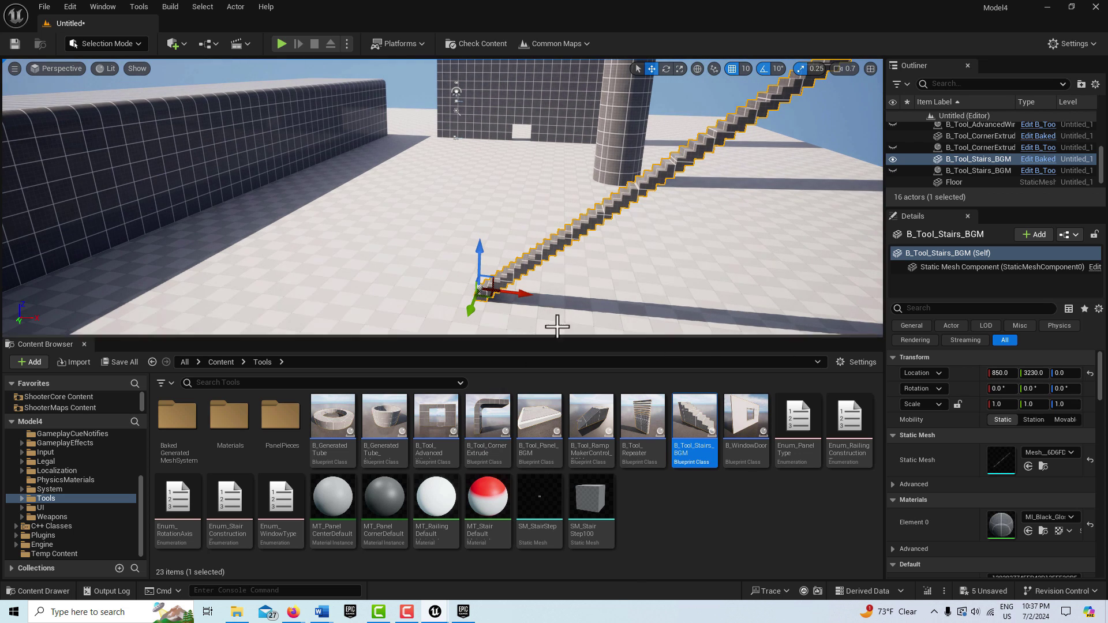
{"action": "left_click_drag", "start_coordinate": [141, 506], "coordinate": [140, 420]}
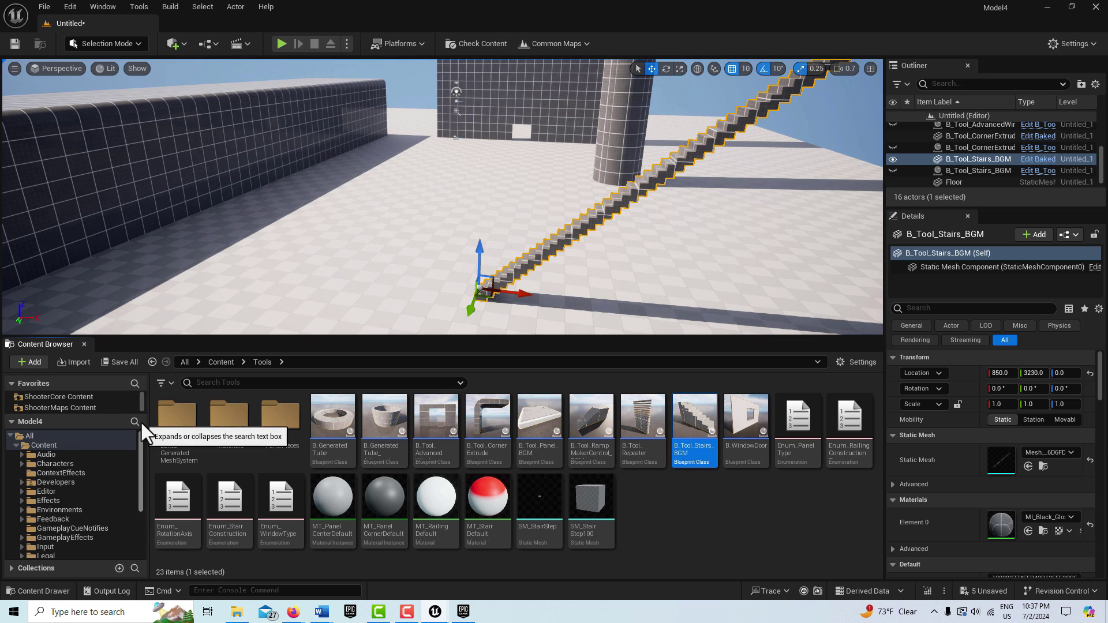
{"action": "left_click", "coordinate": [53, 446]}
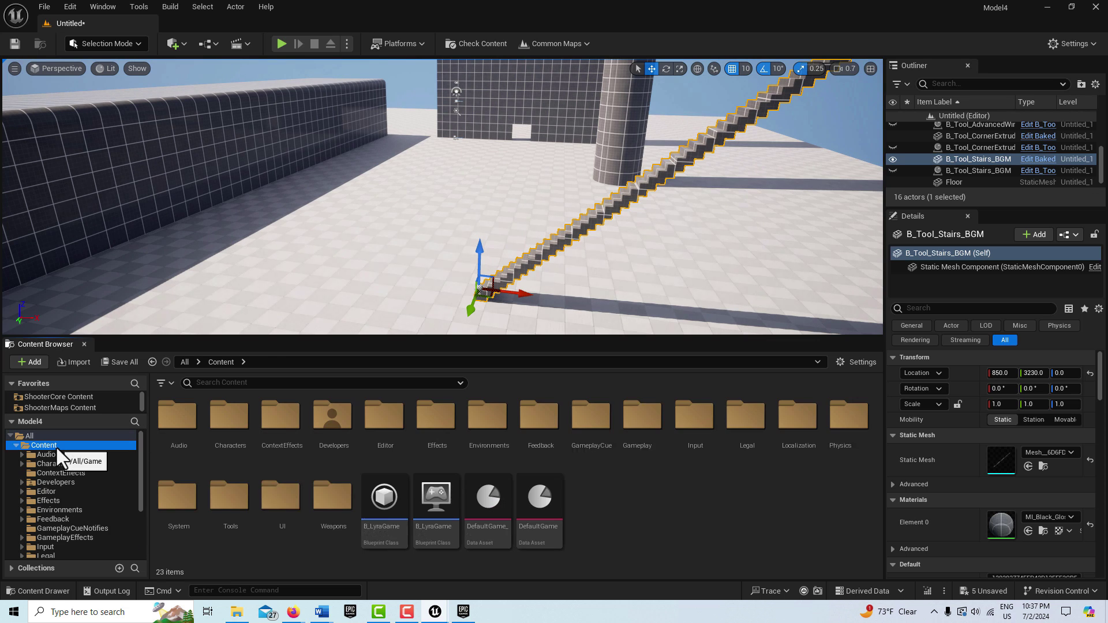
- Create a new folder named MyMeshes in the project's Content folder
{"action": "right_click", "coordinate": [650, 513]}
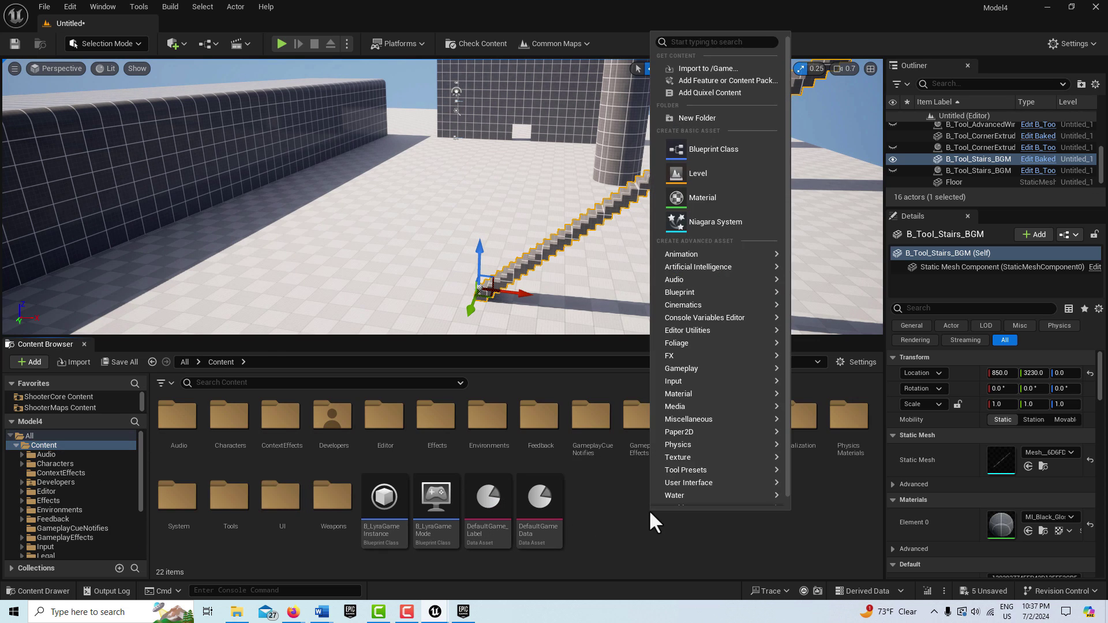
{"action": "left_click", "coordinate": [742, 119]}
{"action": "type", "text": "MyMeshes"}
{"action": "key", "text": "Return"}
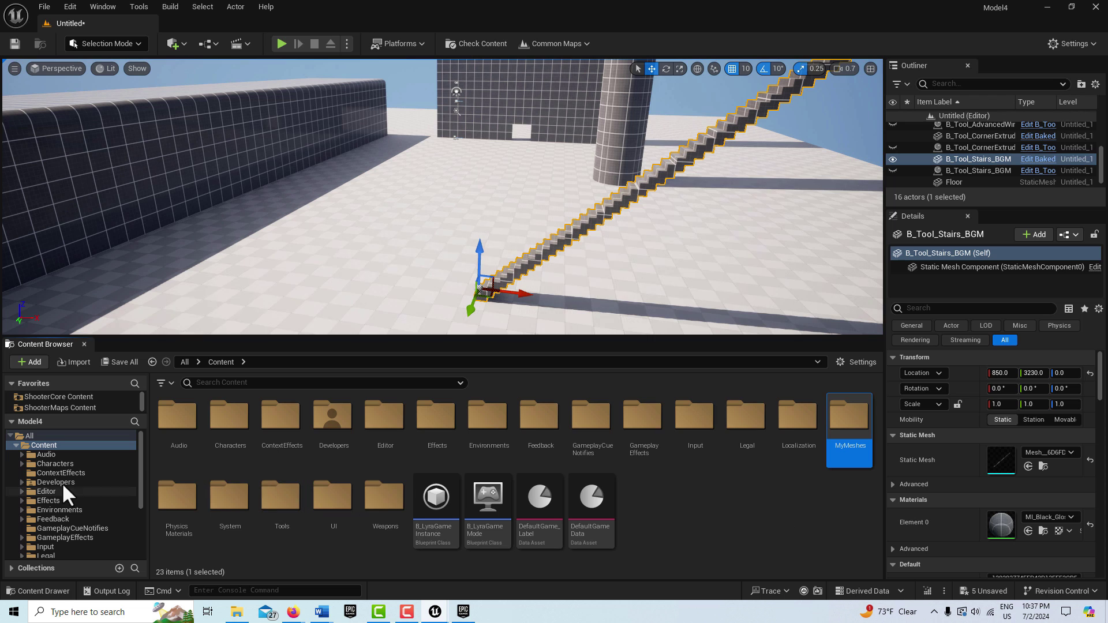
- Open the Tools folder under Content to examine its modeling blueprints
{"action": "left_click_drag", "start_coordinate": [137, 454], "coordinate": [145, 533]}
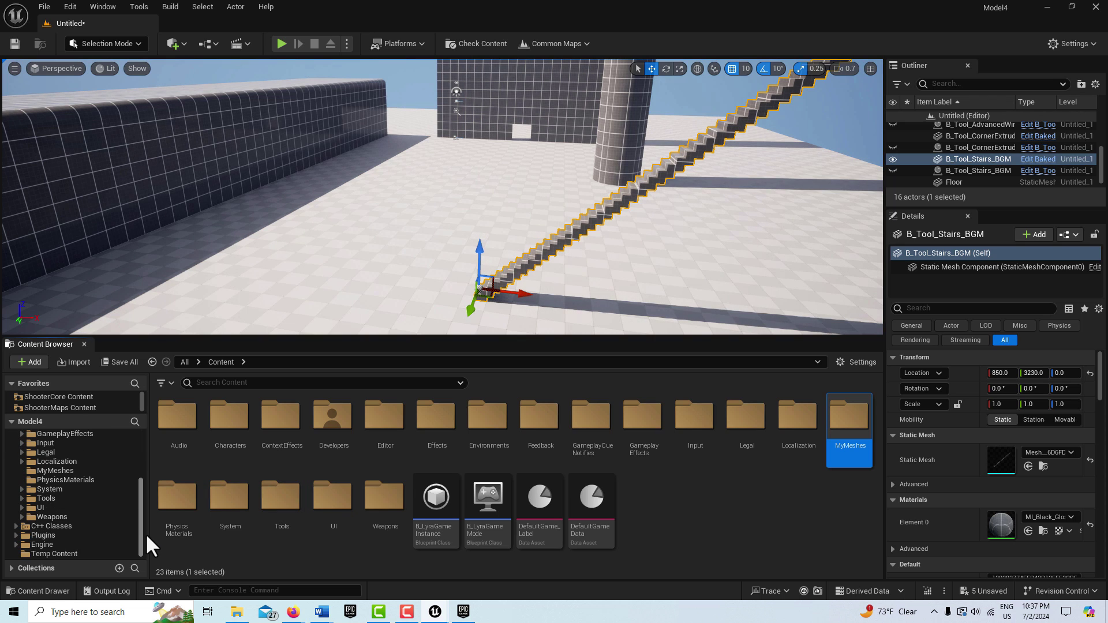
{"action": "left_click", "coordinate": [22, 498]}
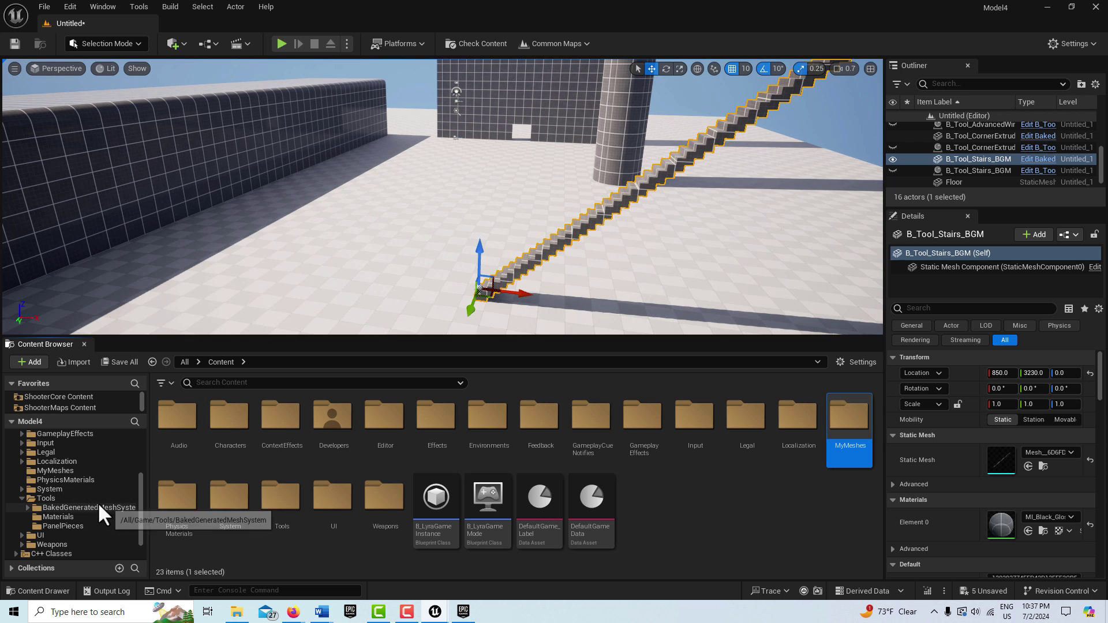
{"action": "left_click", "coordinate": [45, 498]}
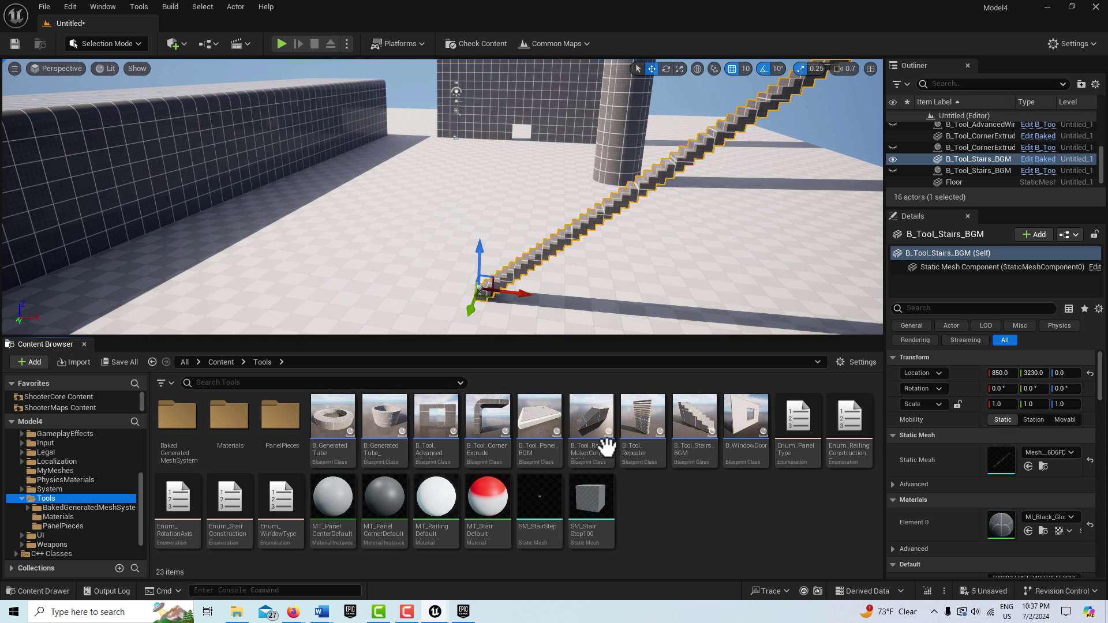
- Locate the stairs' static mesh in the content browser and move all four meshes from its Generated folder into MyMeshes
{"action": "left_click", "coordinate": [1042, 467]}
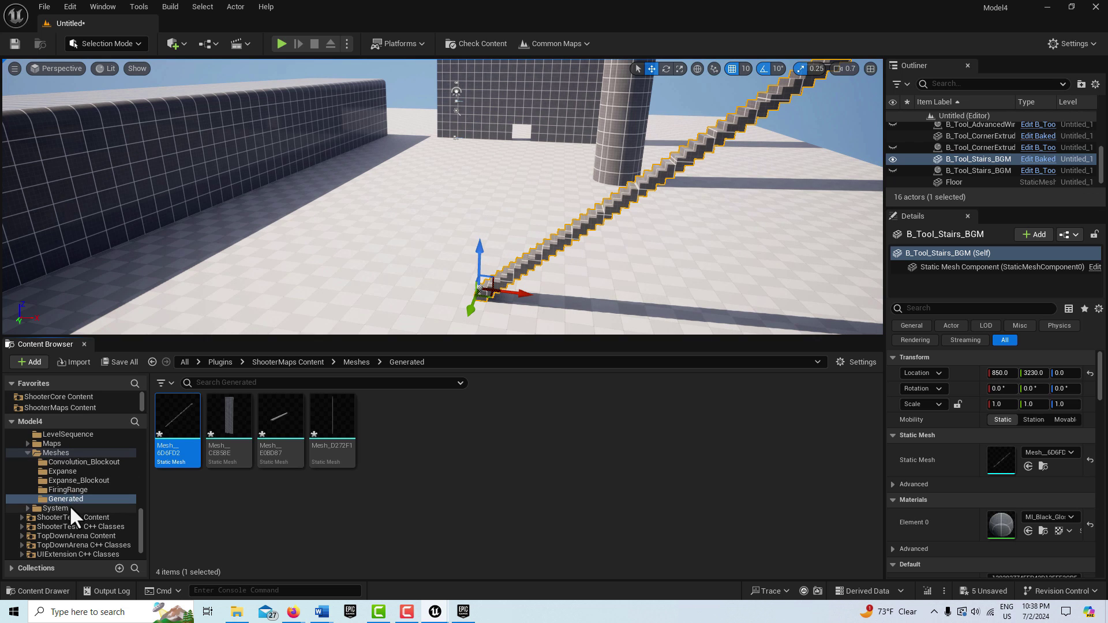
{"action": "scroll", "coordinate": [102, 521], "scroll_direction": "up", "scroll_amount": 2}
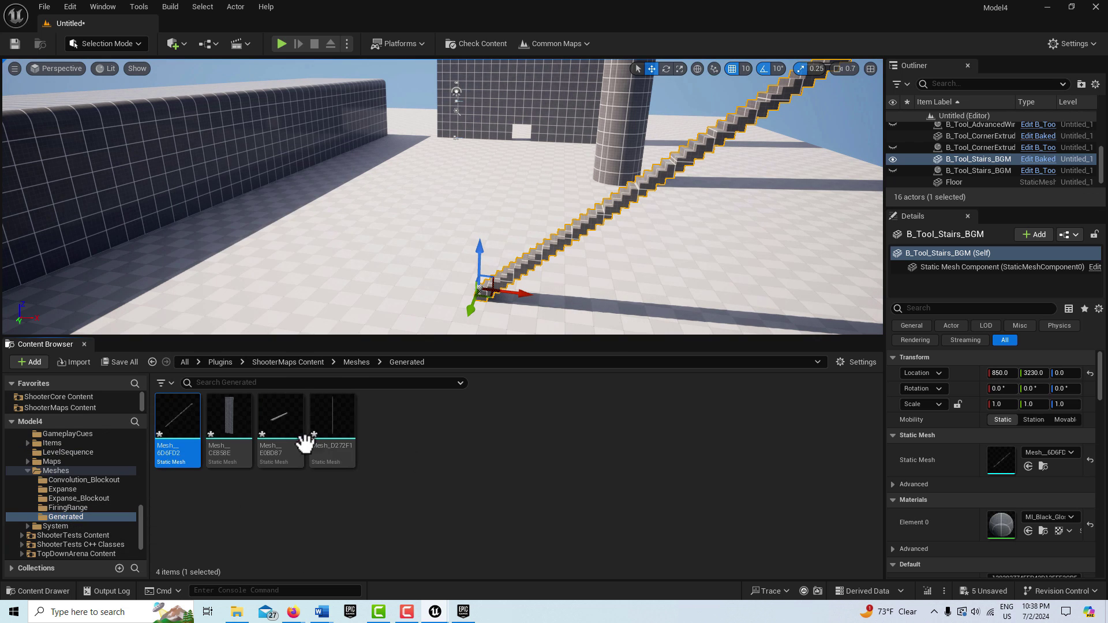
{"action": "left_click", "coordinate": [326, 445], "text": "shift"}
{"action": "left_click_drag", "start_coordinate": [138, 542], "coordinate": [136, 482]}
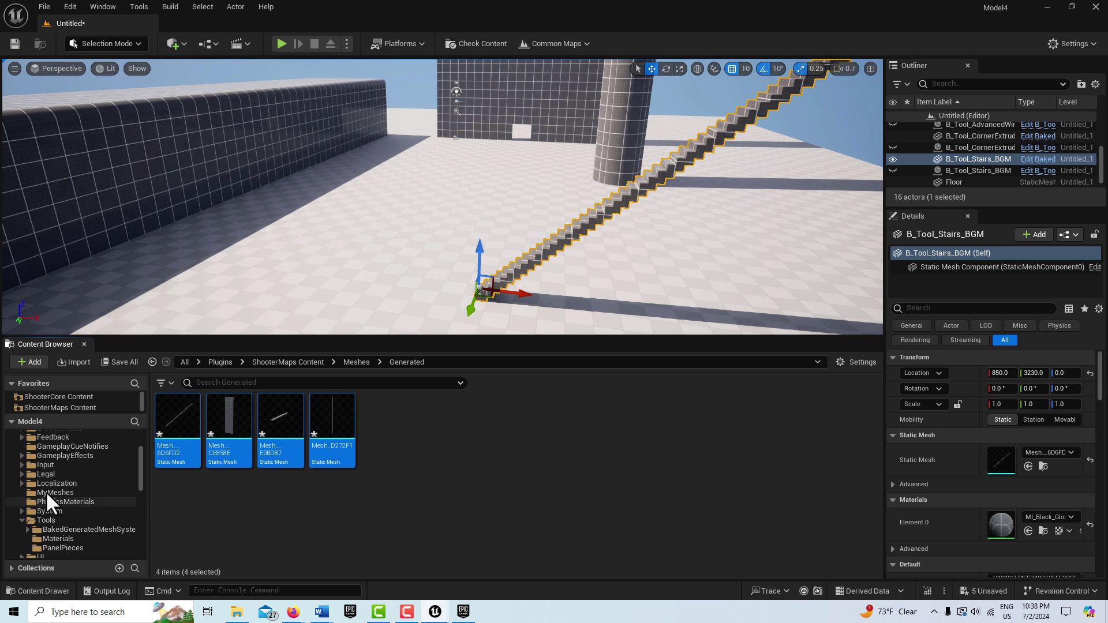
{"action": "left_click_drag", "start_coordinate": [234, 452], "coordinate": [102, 496]}
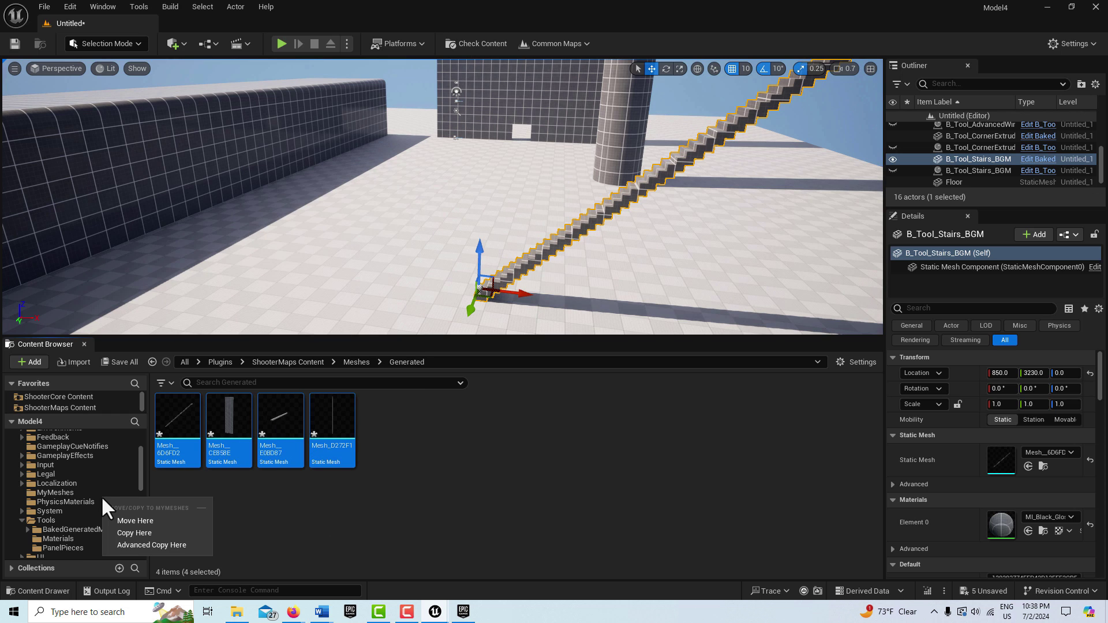
{"action": "left_click", "coordinate": [127, 518]}
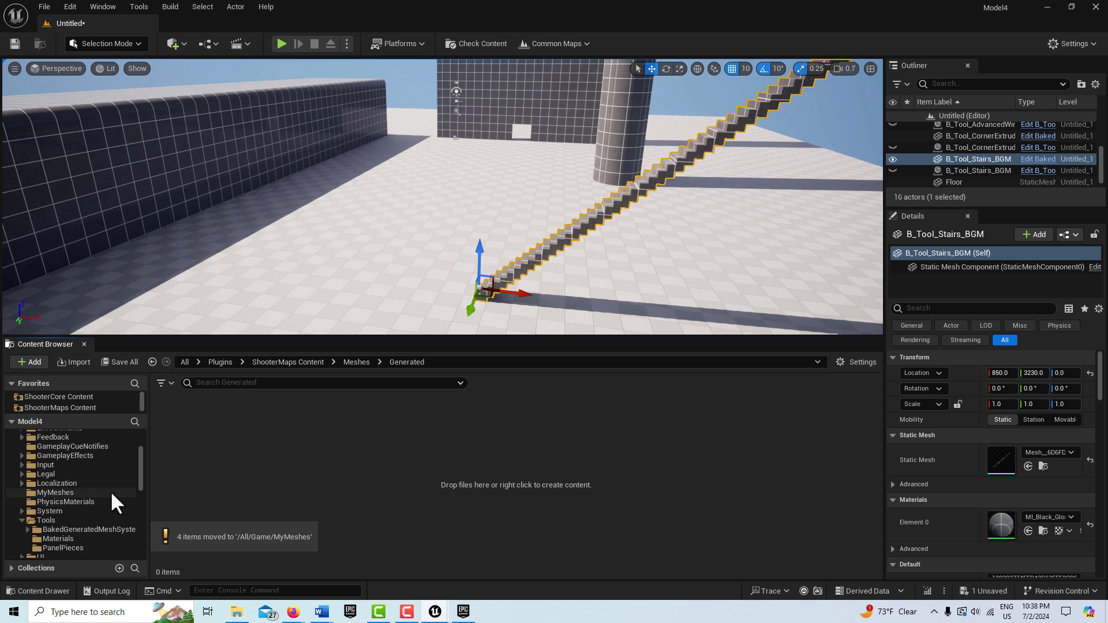
- Open the MyMeshes folder inside Content to check the moved meshes
{"action": "left_click_drag", "start_coordinate": [142, 473], "coordinate": [137, 436]}
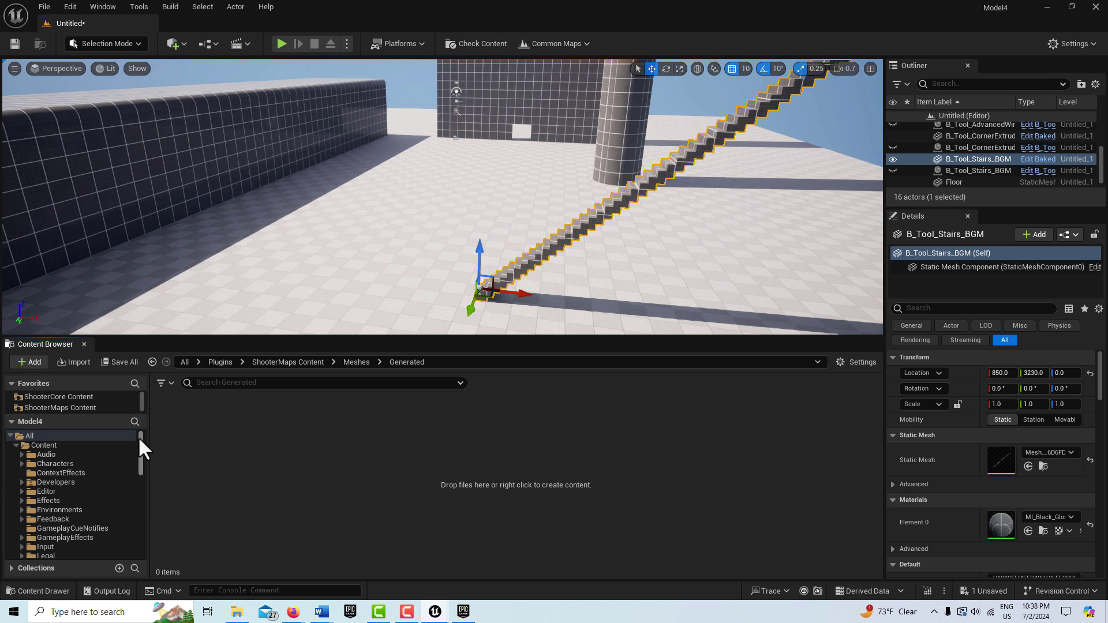
{"action": "left_click", "coordinate": [55, 444]}
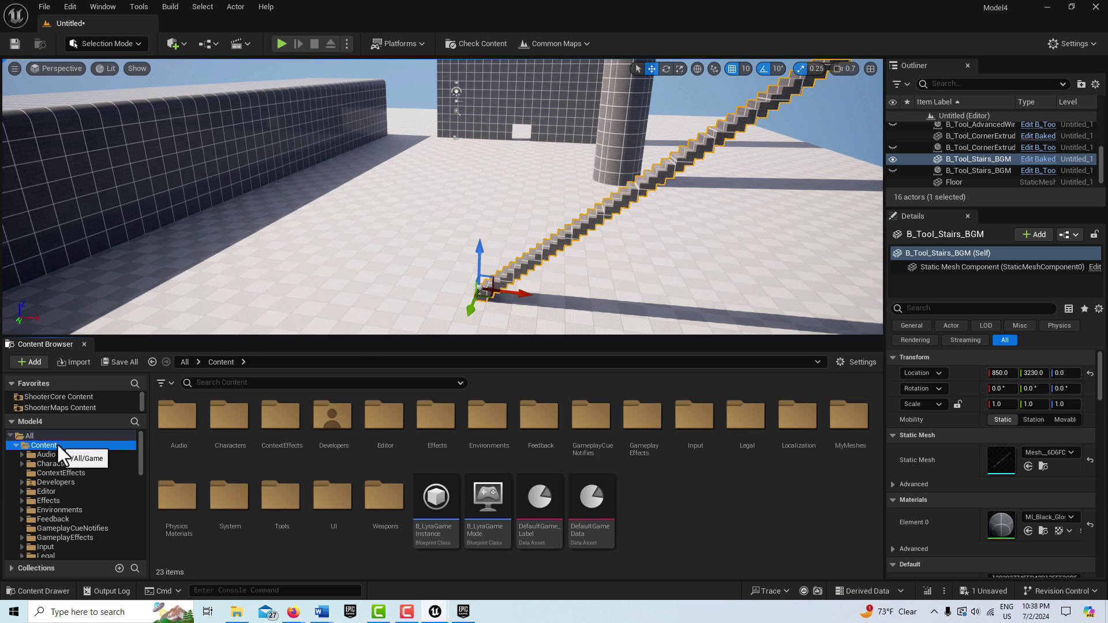
{"action": "double_click", "coordinate": [846, 428]}
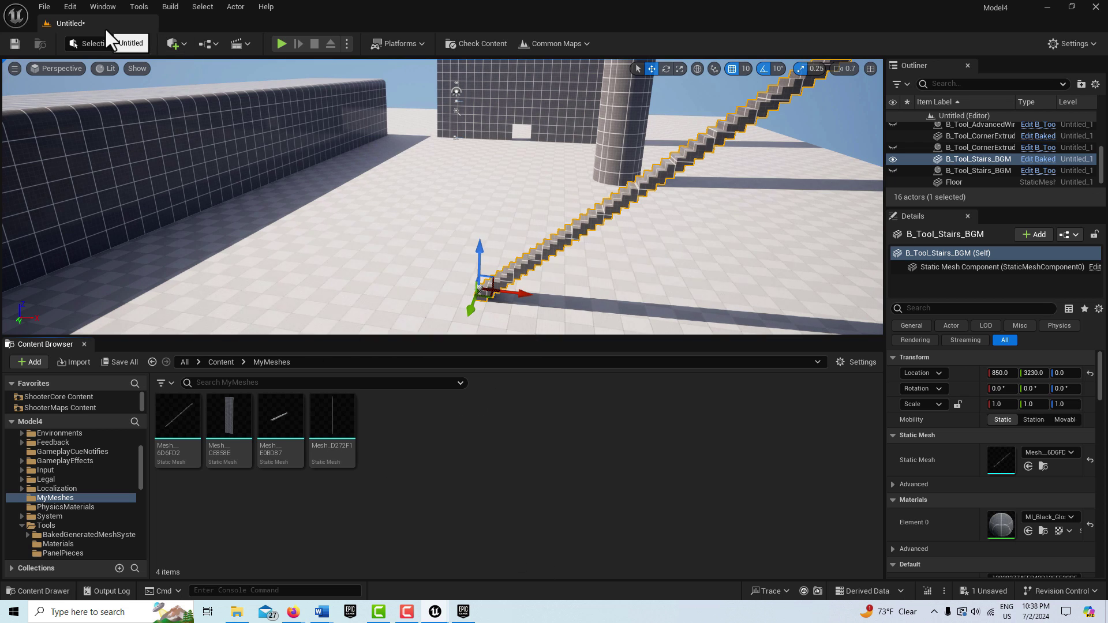
- Create a new level from the Basic template, saving the current level as MyLevel in the Content folder
{"action": "left_click", "coordinate": [41, 8]}
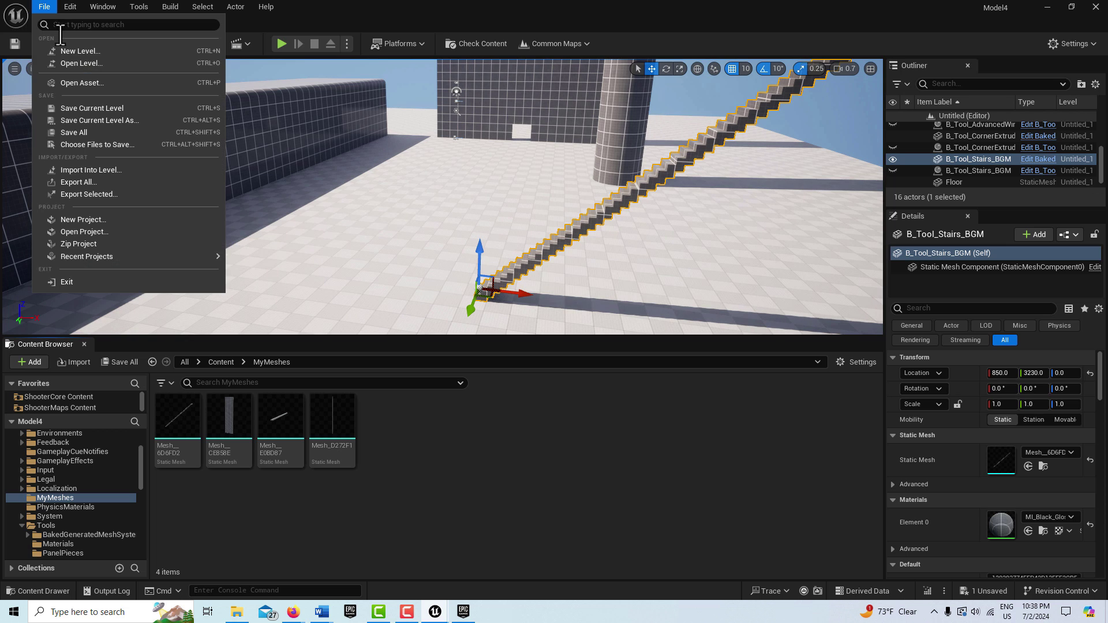
{"action": "left_click", "coordinate": [92, 53]}
{"action": "left_click", "coordinate": [566, 252]}
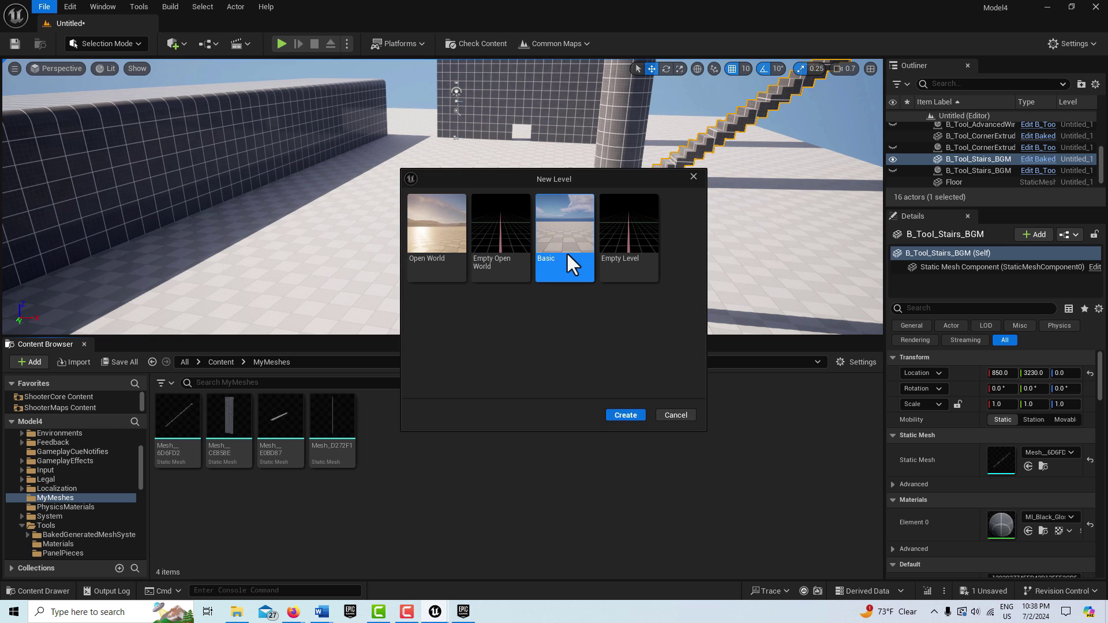
{"action": "left_click", "coordinate": [618, 415]}
{"action": "left_click", "coordinate": [602, 434]}
{"action": "left_click", "coordinate": [813, 482]}
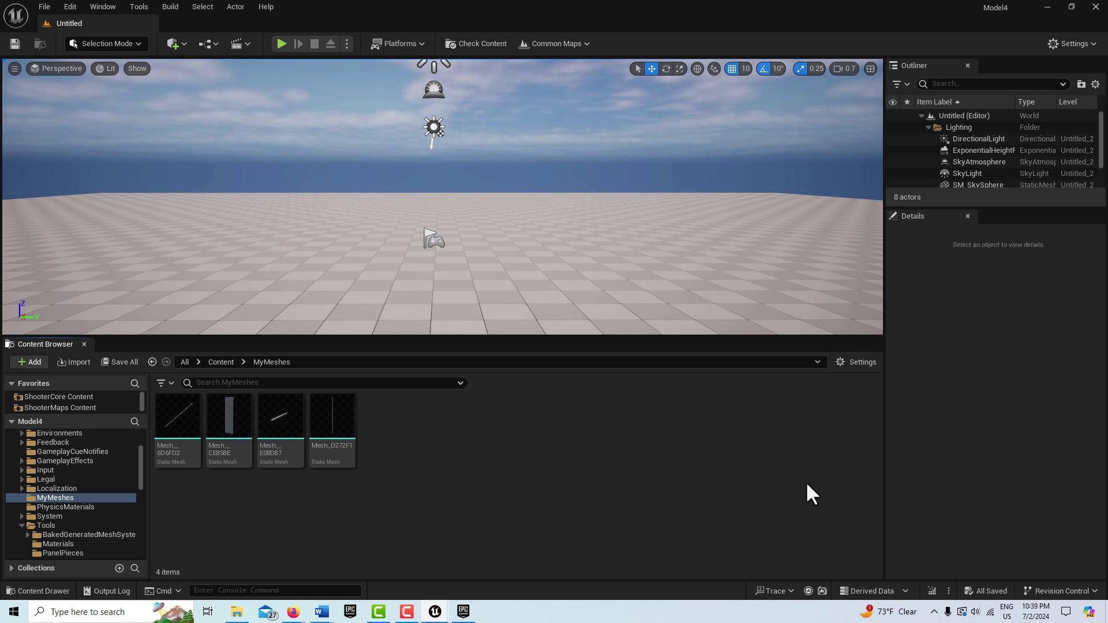
- Place one instance of each of the four static meshes from MyMeshes in the new level, spread across the floor
{"action": "mouse_move", "coordinate": [178, 456]}
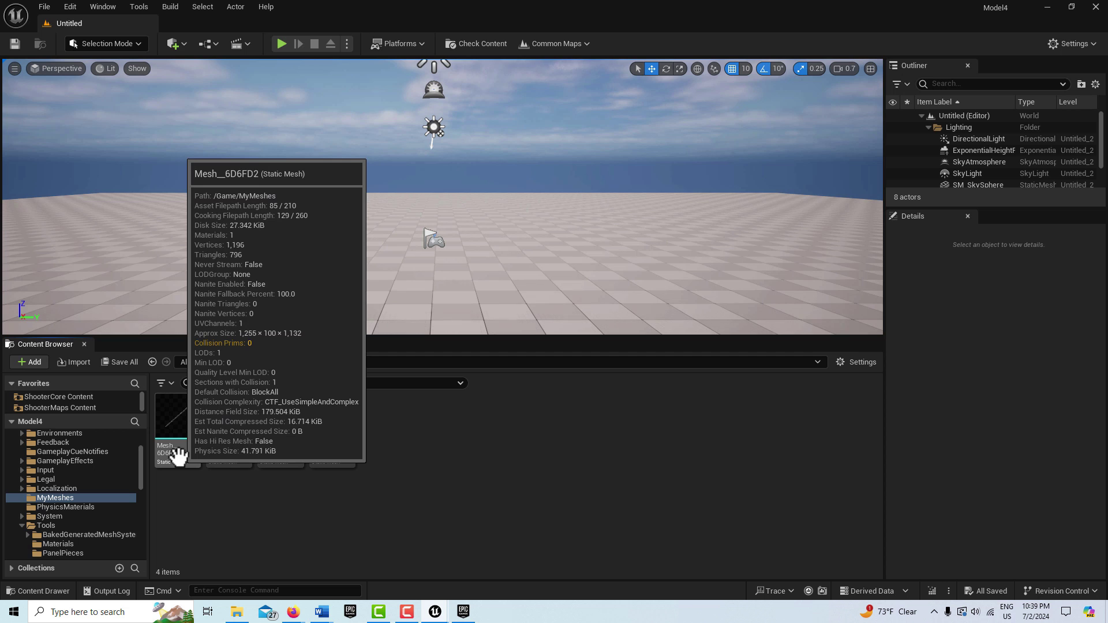
{"action": "left_click_drag", "start_coordinate": [178, 445], "coordinate": [168, 272]}
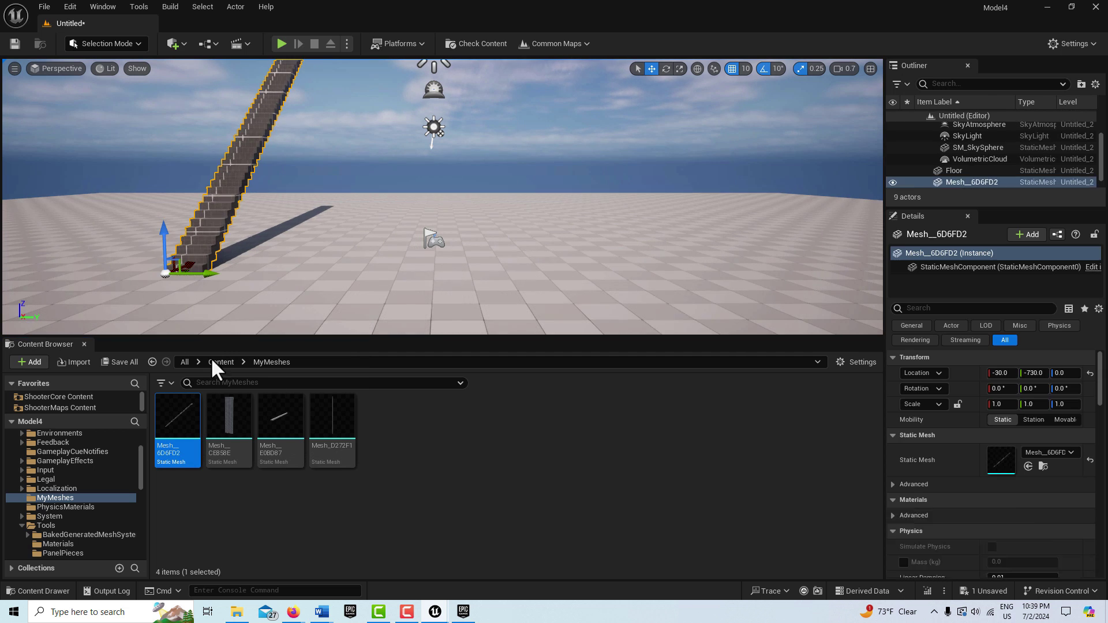
{"action": "left_click_drag", "start_coordinate": [232, 427], "coordinate": [476, 242]}
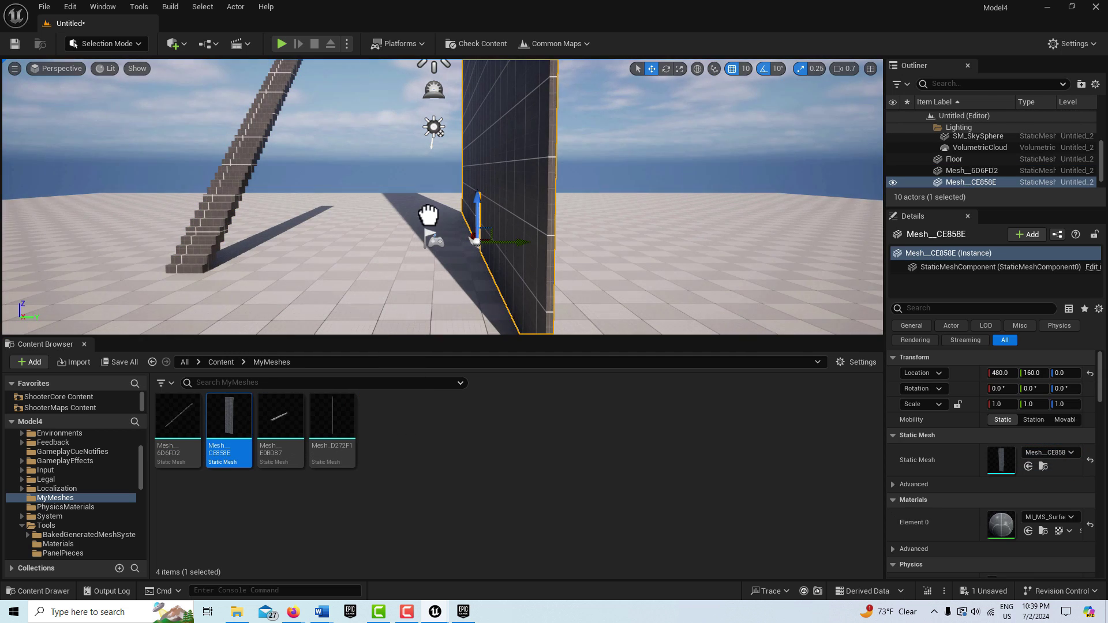
{"action": "left_click_drag", "start_coordinate": [284, 428], "coordinate": [691, 248]}
{"action": "left_click_drag", "start_coordinate": [343, 420], "coordinate": [21, 201]}
{"action": "right_click_drag", "start_coordinate": [202, 278], "coordinate": [214, 215]}
{"action": "scroll", "coordinate": [185, 190], "scroll_direction": "up", "scroll_amount": 4}
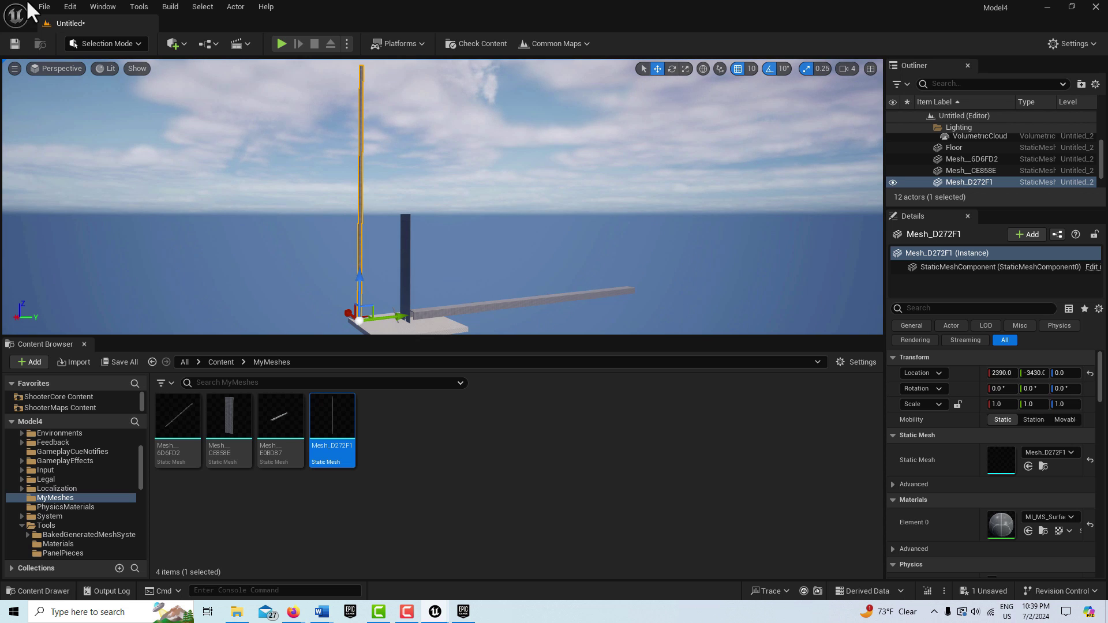
- Save the current level as NewMap1 in the project's Content folder
{"action": "left_click_drag", "start_coordinate": [141, 480], "coordinate": [142, 446]}
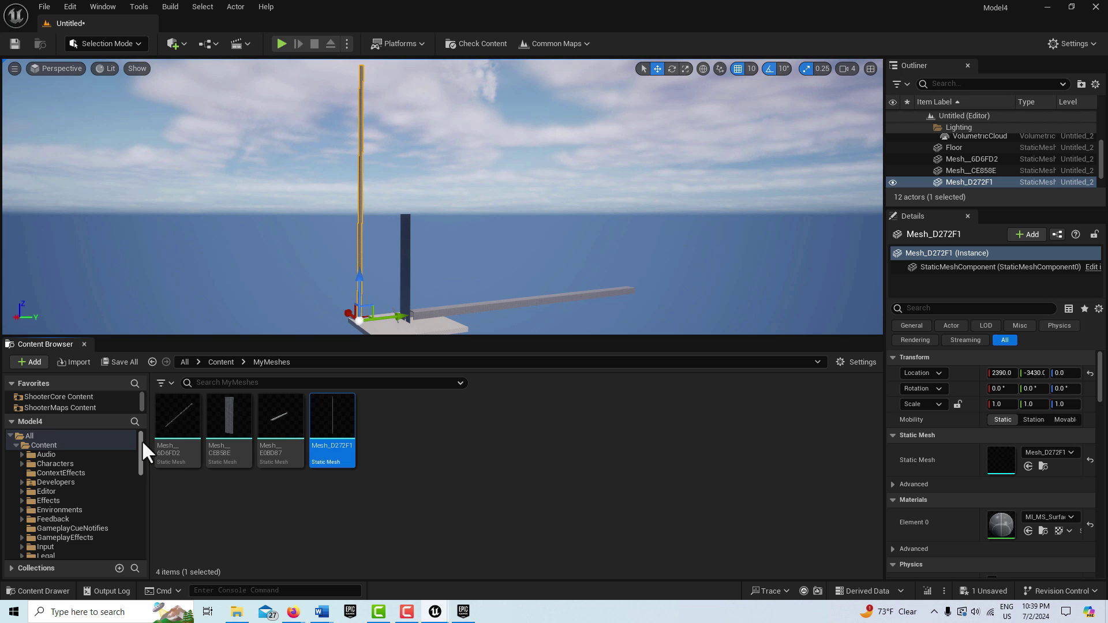
{"action": "left_click", "coordinate": [53, 445]}
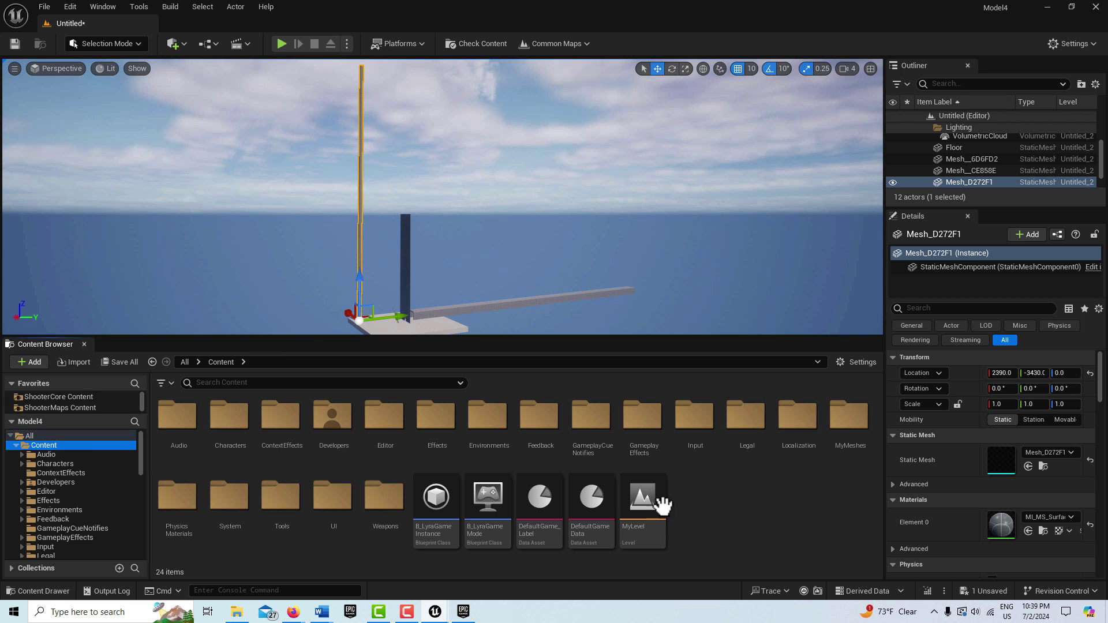
{"action": "left_click", "coordinate": [48, 6]}
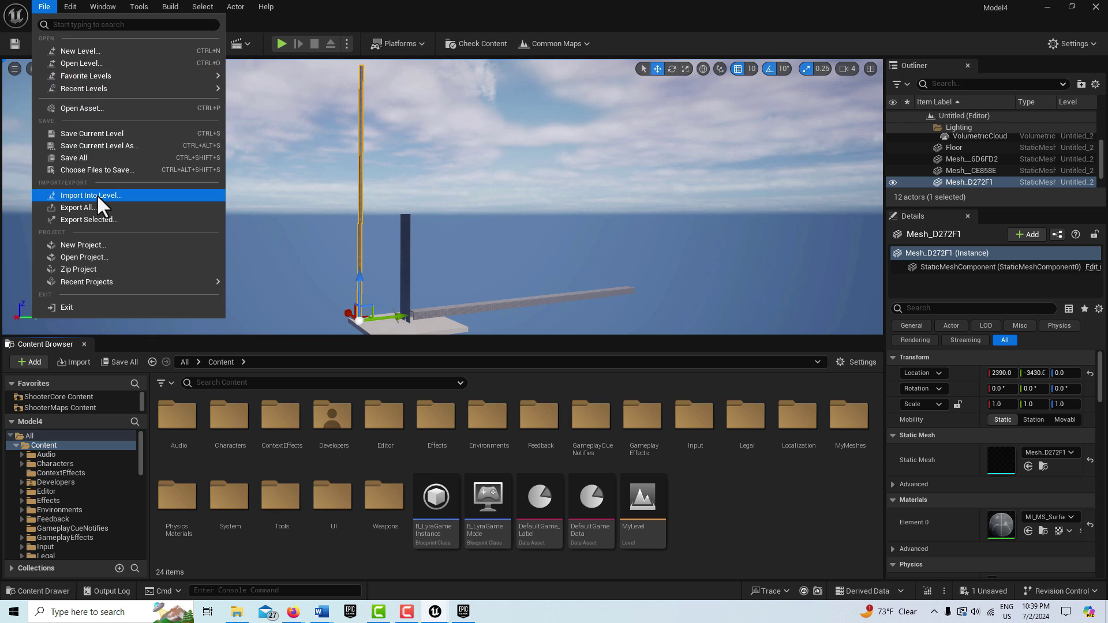
{"action": "left_click", "coordinate": [99, 145]}
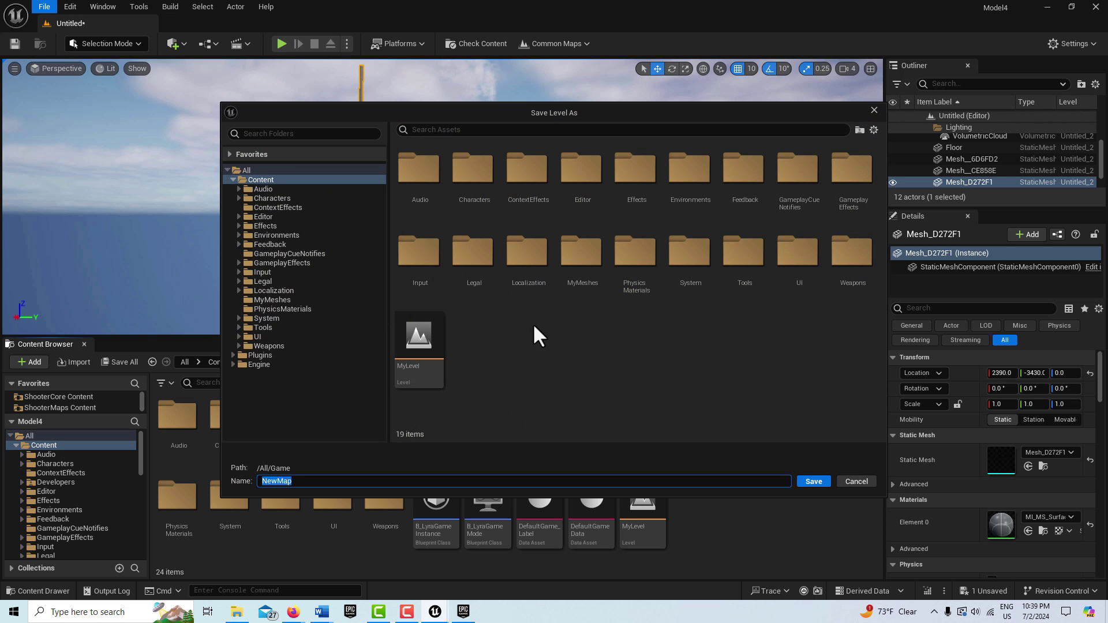
{"action": "left_click", "coordinate": [327, 482]}
{"action": "left_click", "coordinate": [819, 482]}
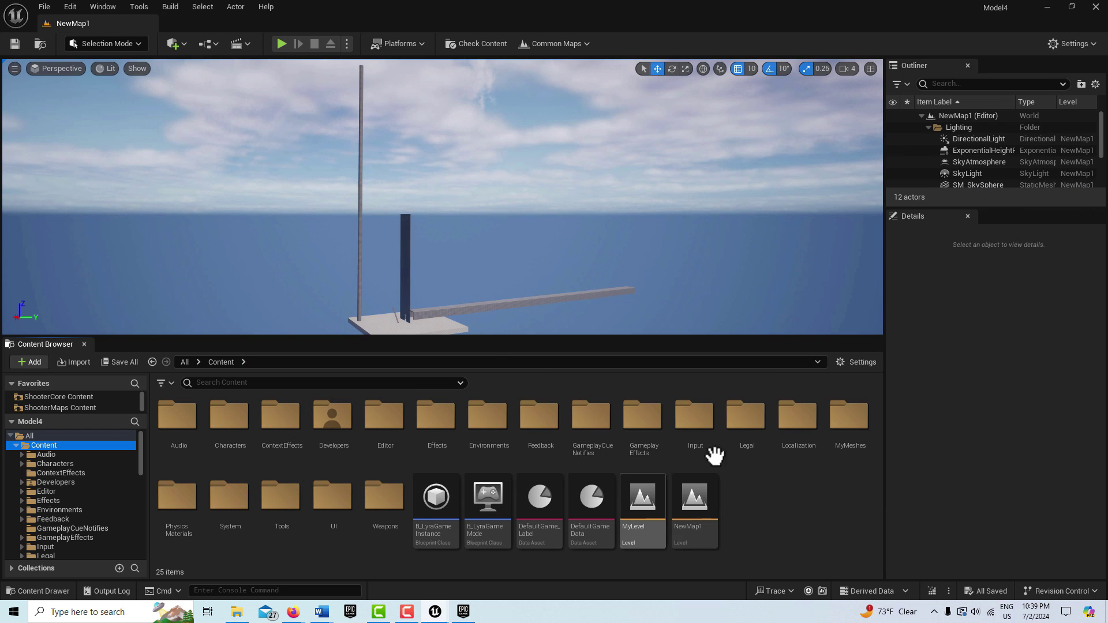
- Start migrating the NewMap1 level asset and accept the full list of its dependent assets
{"action": "mouse_move", "coordinate": [703, 516]}
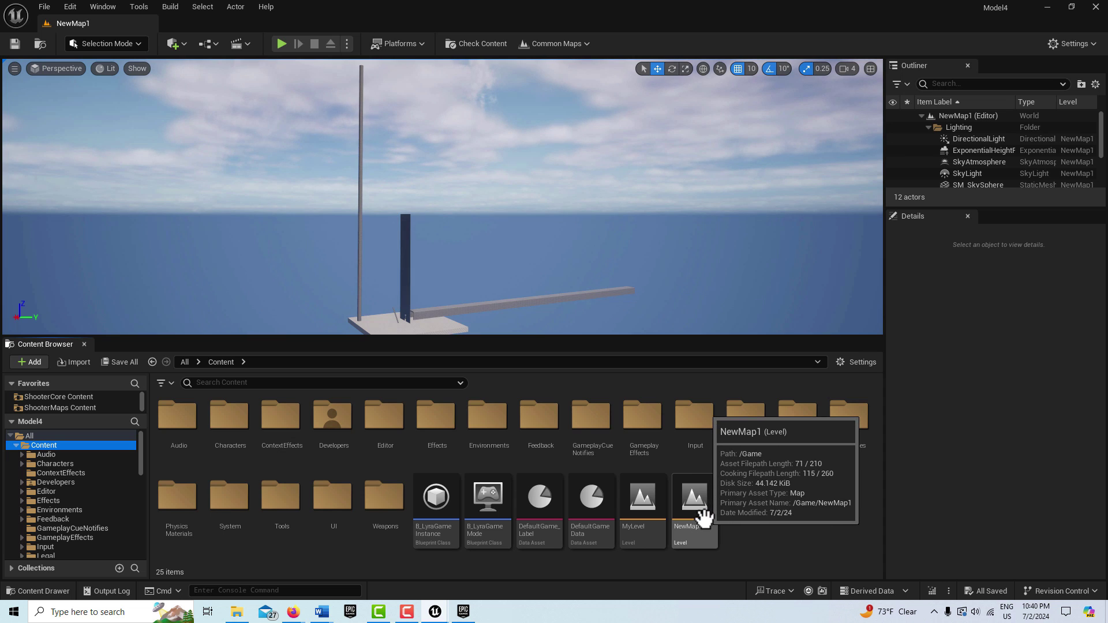
{"action": "left_click", "coordinate": [702, 515]}
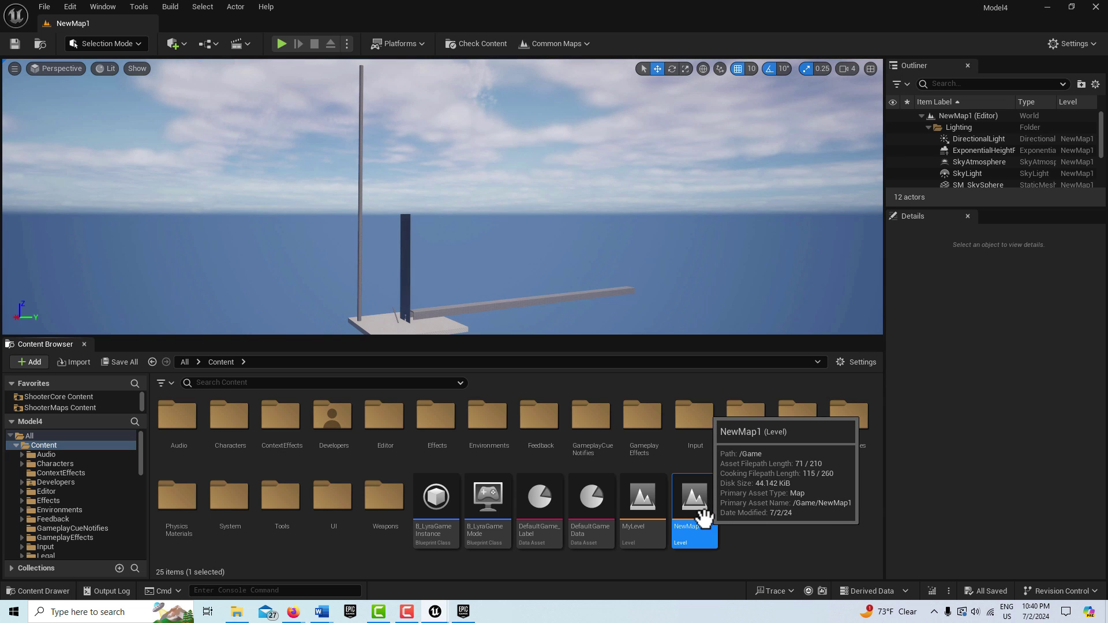
{"action": "right_click", "coordinate": [702, 517]}
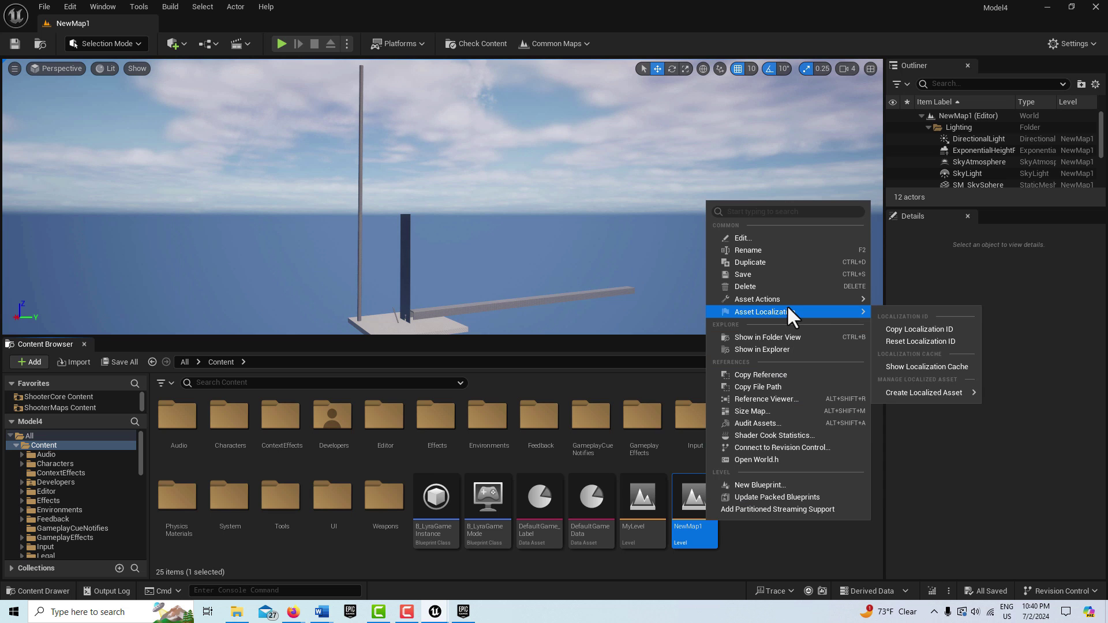
{"action": "mouse_move", "coordinate": [787, 299]}
{"action": "left_click", "coordinate": [933, 394]}
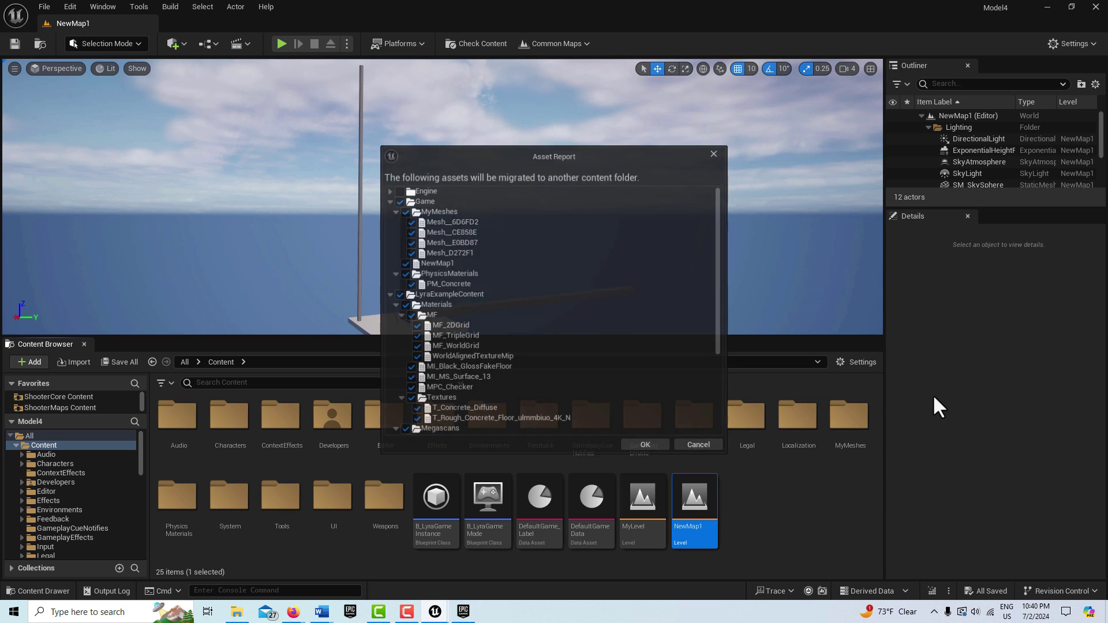
{"action": "left_click", "coordinate": [647, 445]}
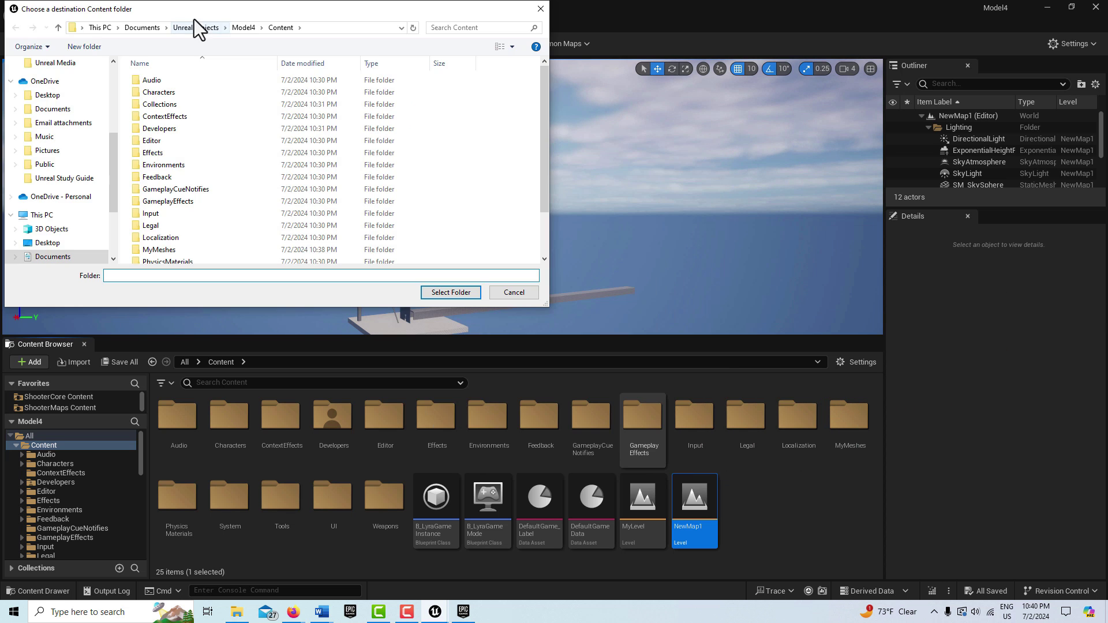
- Migrate the level and its assets to the HoldingZone project's Content folder in Unreal_Projects on Storage Drive (D:)
{"action": "left_click", "coordinate": [195, 27]}
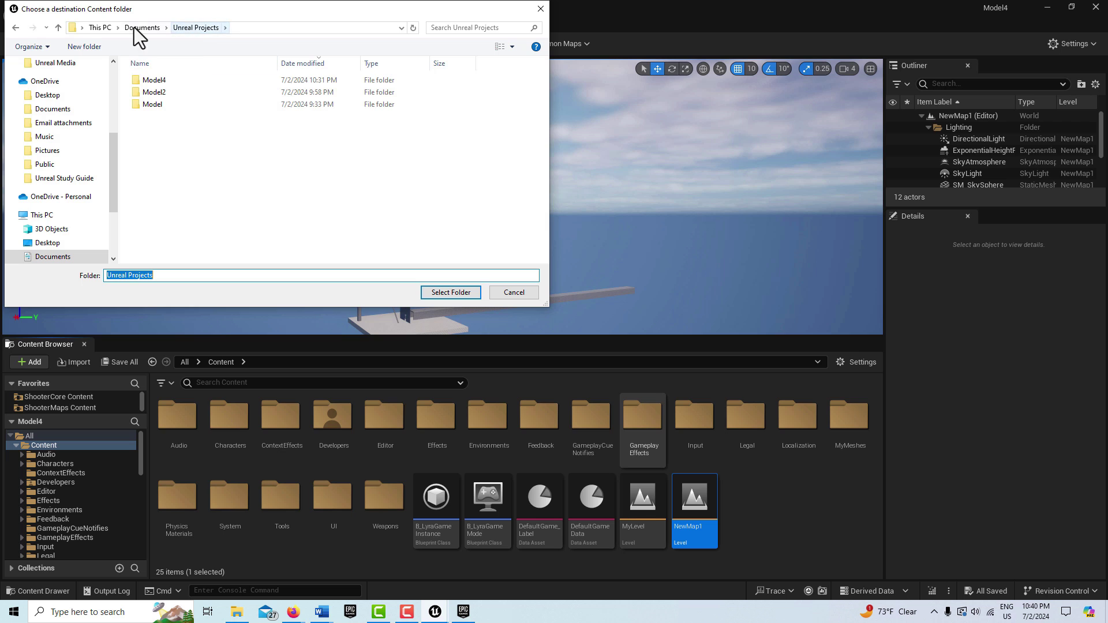
{"action": "left_click_drag", "start_coordinate": [109, 168], "coordinate": [109, 247]}
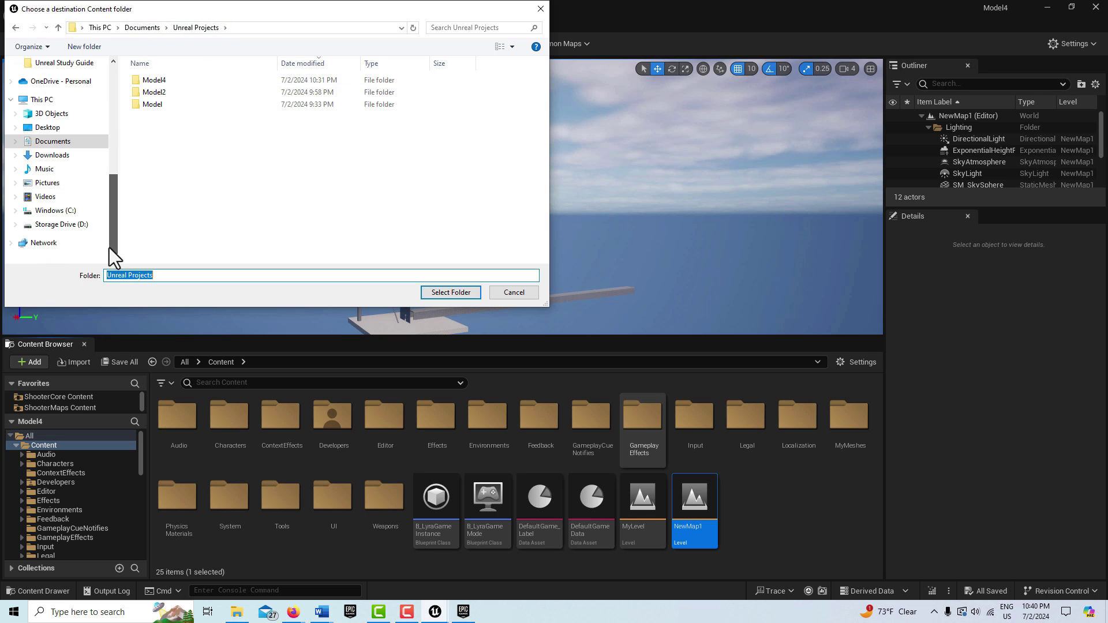
{"action": "left_click", "coordinate": [79, 226]}
{"action": "scroll", "coordinate": [257, 202], "scroll_direction": "down", "scroll_amount": 5}
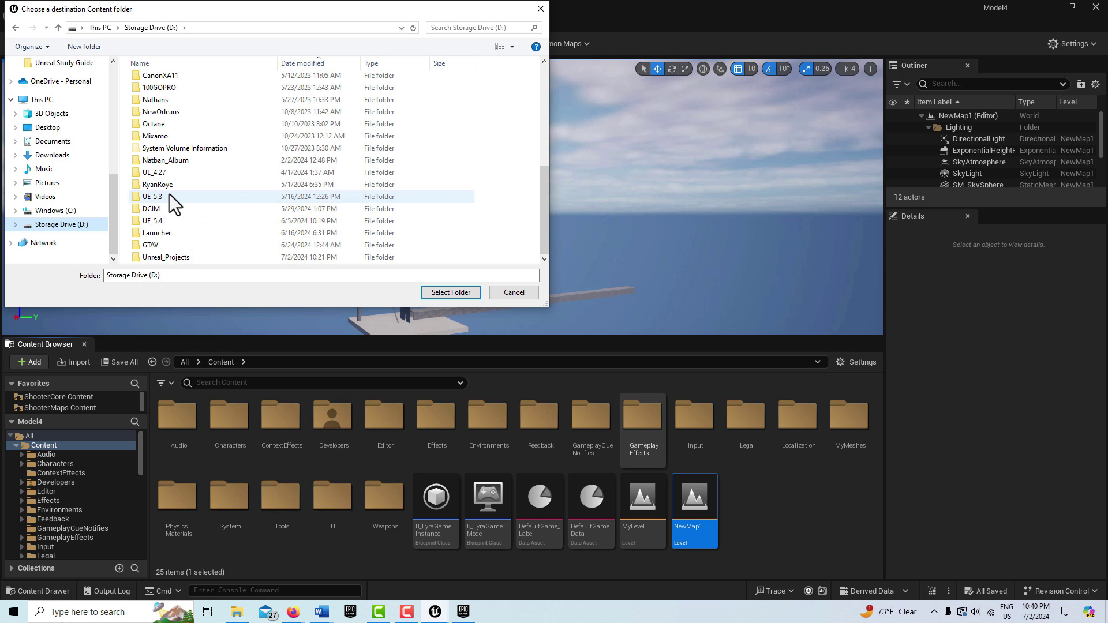
{"action": "right_click", "coordinate": [187, 260]}
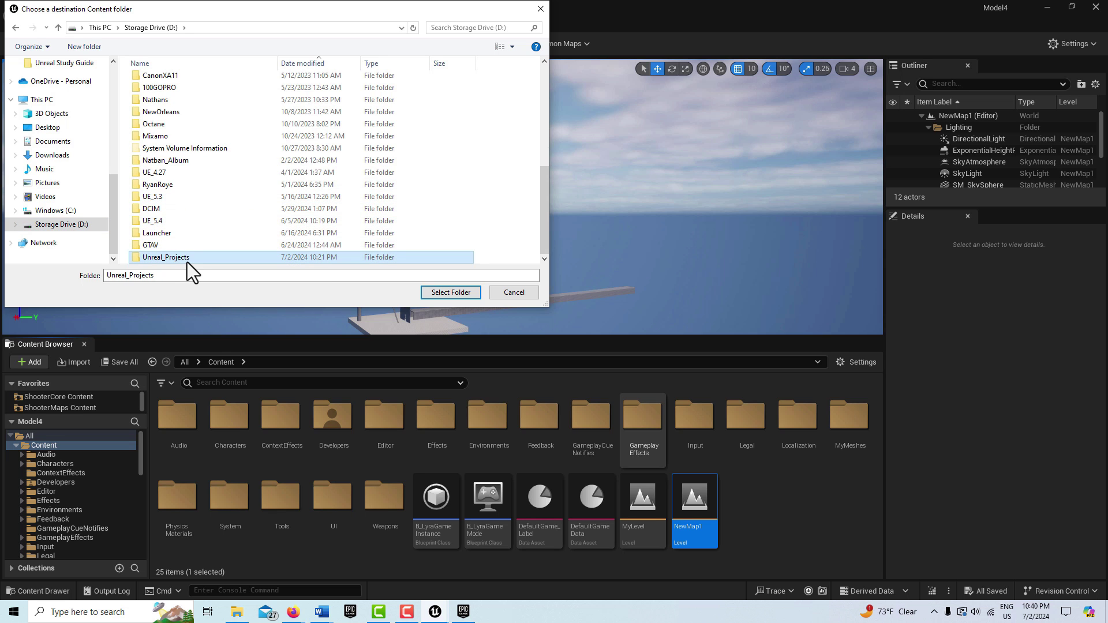
{"action": "double_click", "coordinate": [181, 260]}
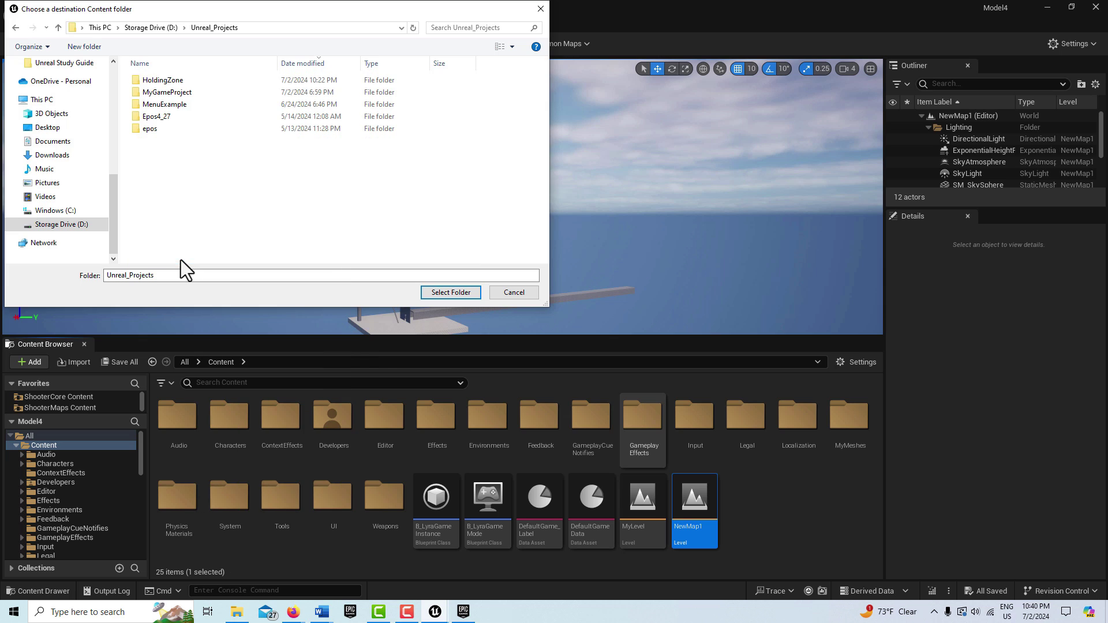
{"action": "left_click", "coordinate": [177, 82]}
{"action": "double_click", "coordinate": [178, 85]}
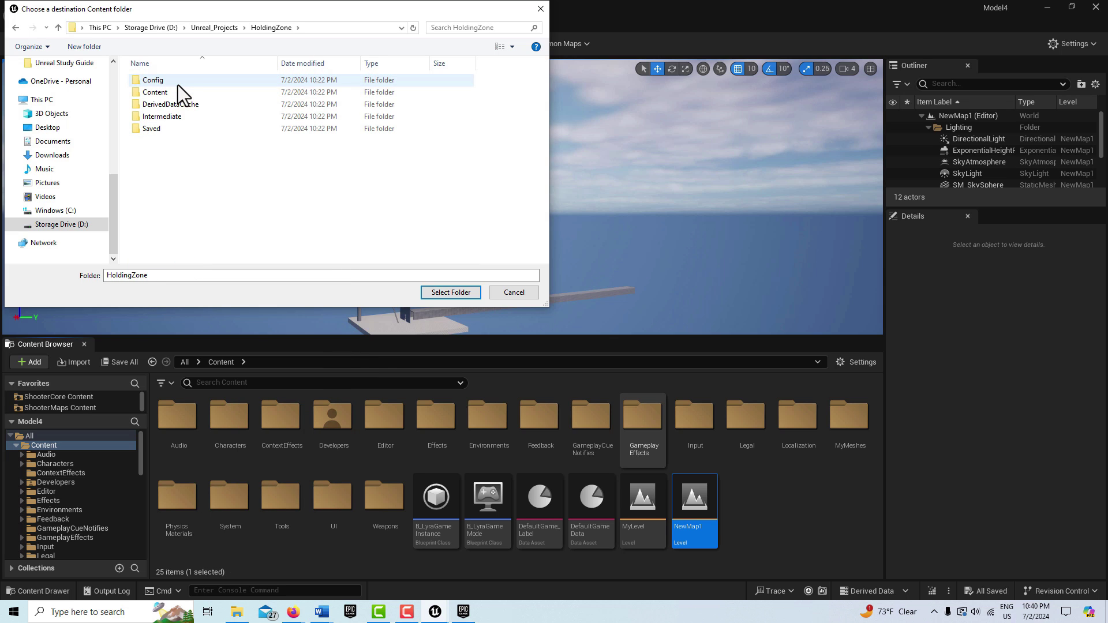
{"action": "left_click", "coordinate": [168, 92]}
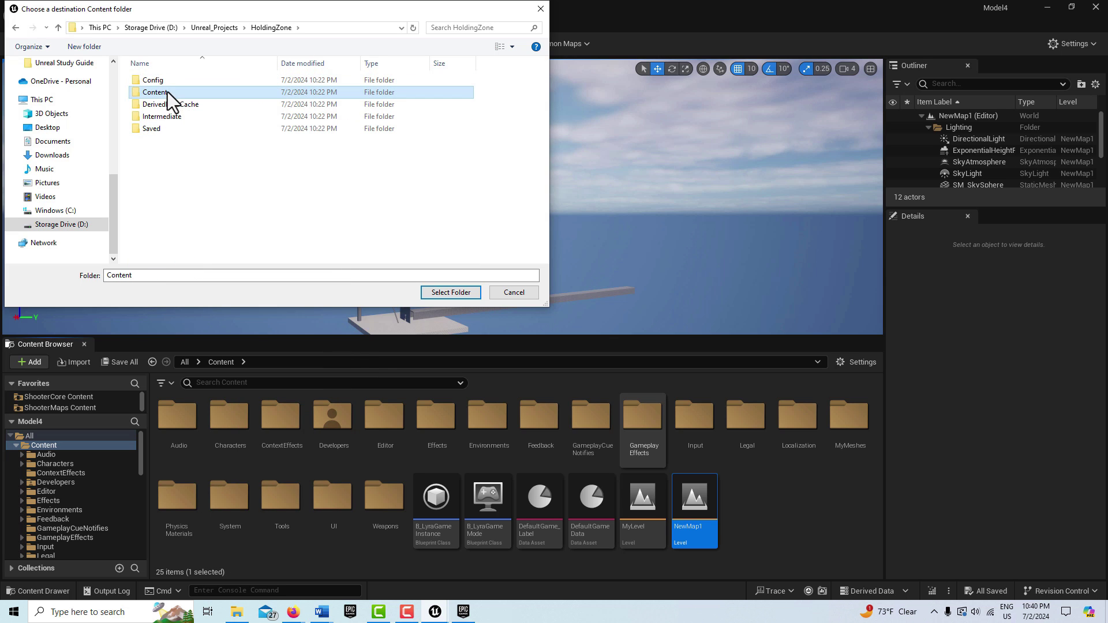
{"action": "left_click", "coordinate": [453, 295]}
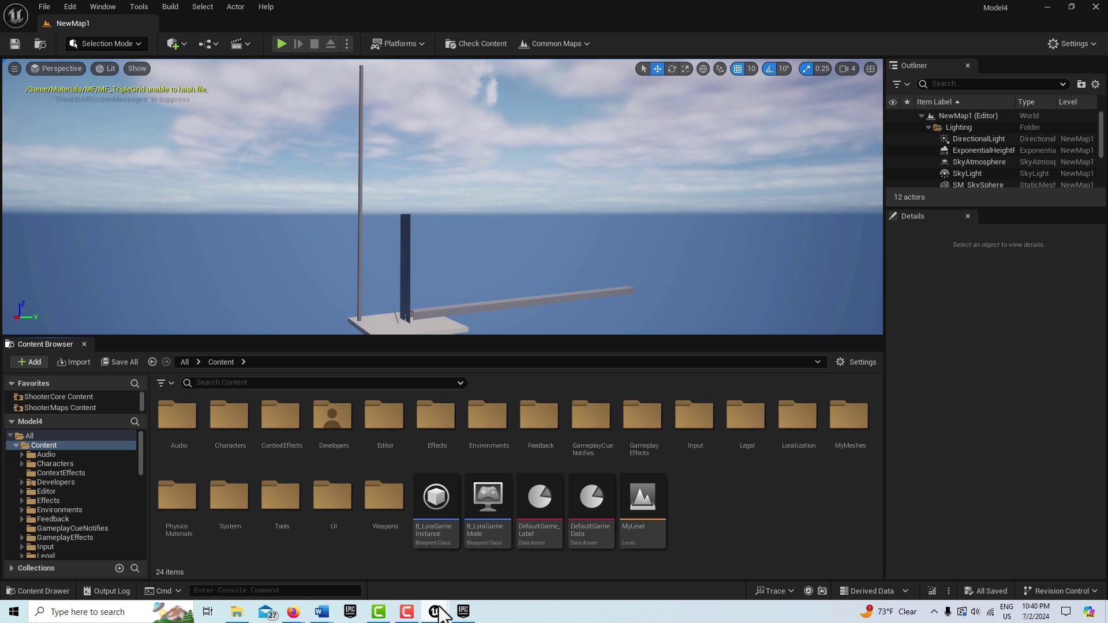
- Switch to the HoldingZone project's editor window and open the migrated NewMap1 level
{"action": "mouse_move", "coordinate": [441, 614]}
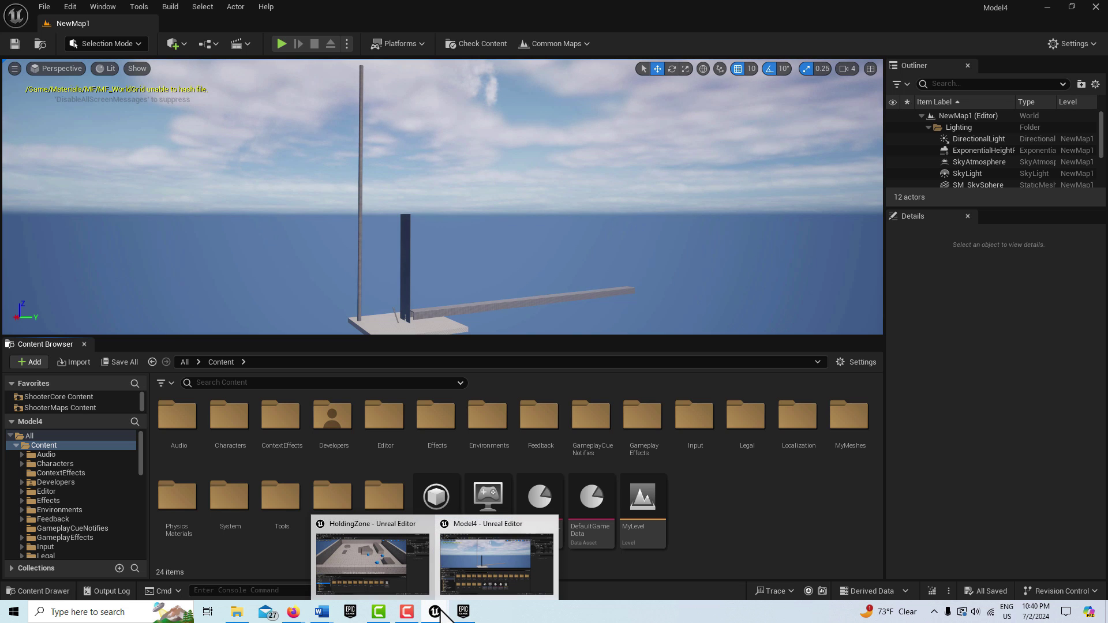
{"action": "left_click", "coordinate": [345, 561]}
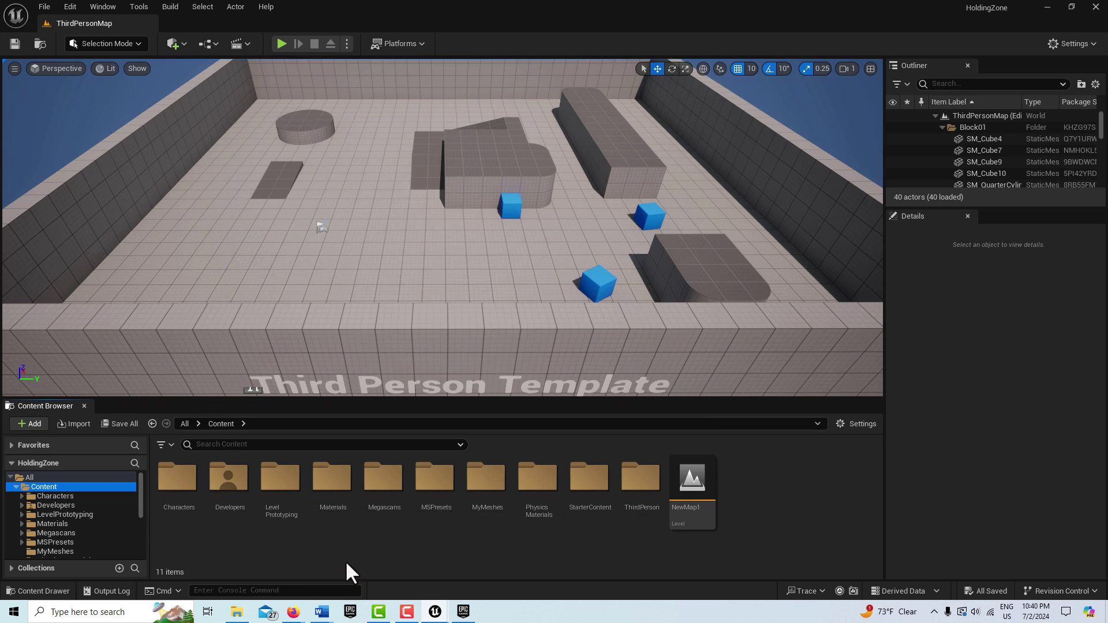
{"action": "double_click", "coordinate": [701, 490]}
- Duplicate the tall thin pole mesh twice along the Y axis, placing the farthest copy at about Y -770
{"action": "right_click_drag", "start_coordinate": [626, 348], "coordinate": [464, 380]}
{"action": "key", "text": "w"}
{"action": "scroll", "coordinate": [624, 377], "scroll_direction": "up", "scroll_amount": 3}
{"action": "key", "text": "w"}
{"action": "scroll", "coordinate": [502, 380], "scroll_direction": "up", "scroll_amount": 1}
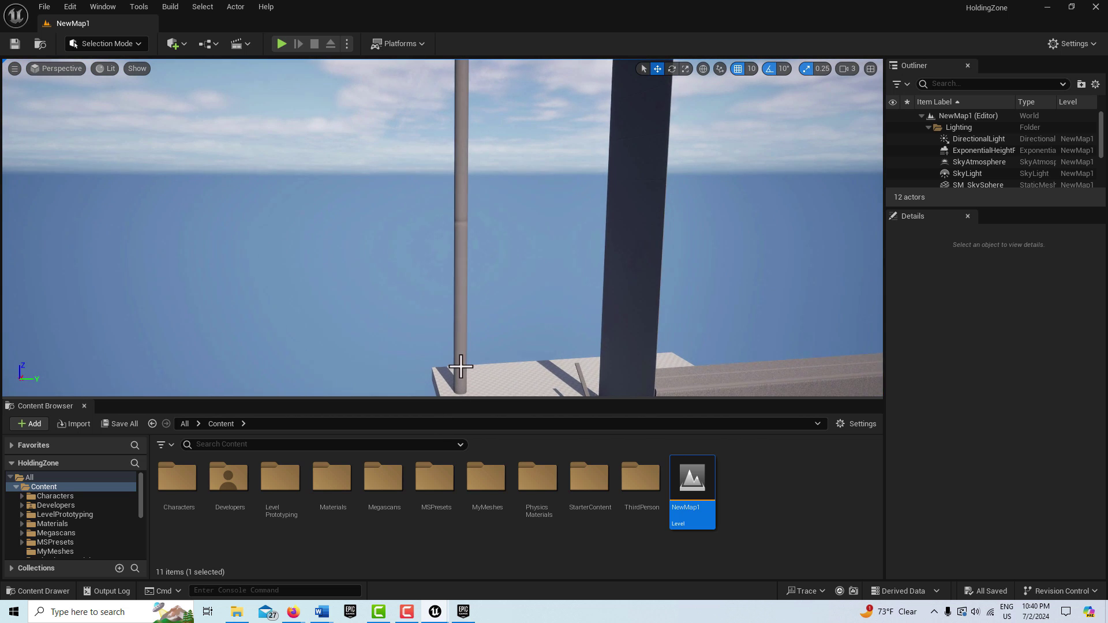
{"action": "left_click", "coordinate": [461, 378]}
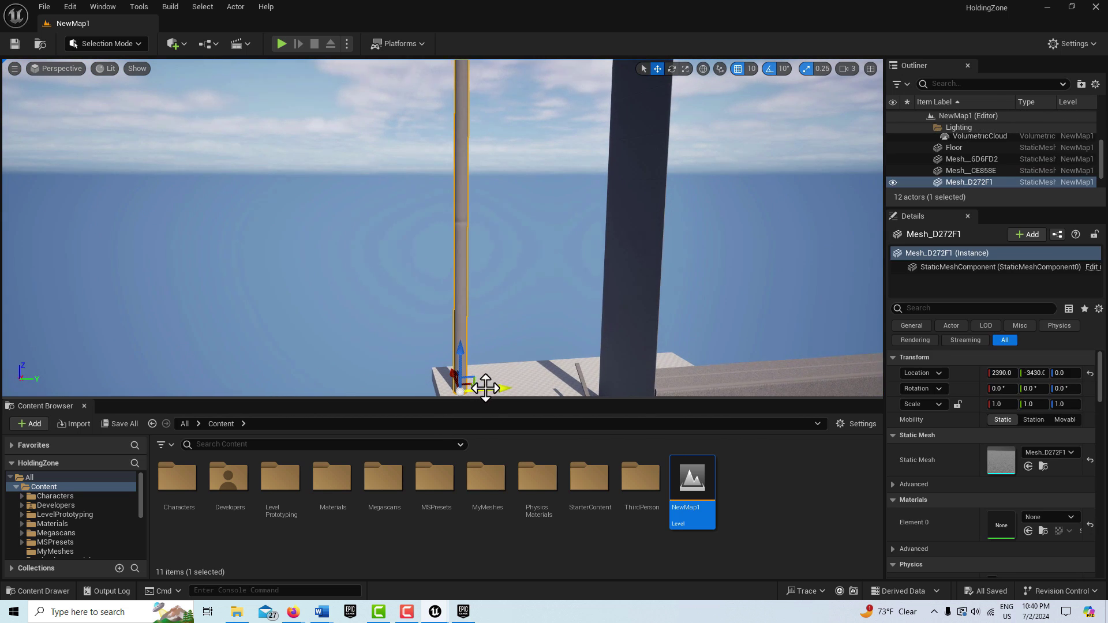
{"action": "left_click_drag", "start_coordinate": [485, 387], "coordinate": [588, 375], "text": "alt"}
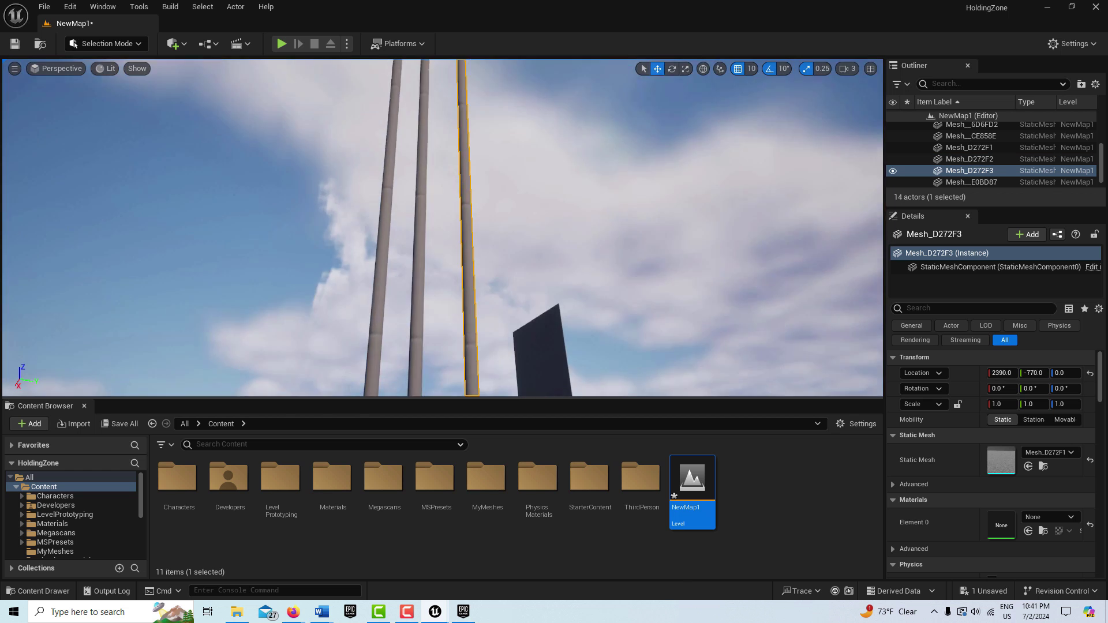